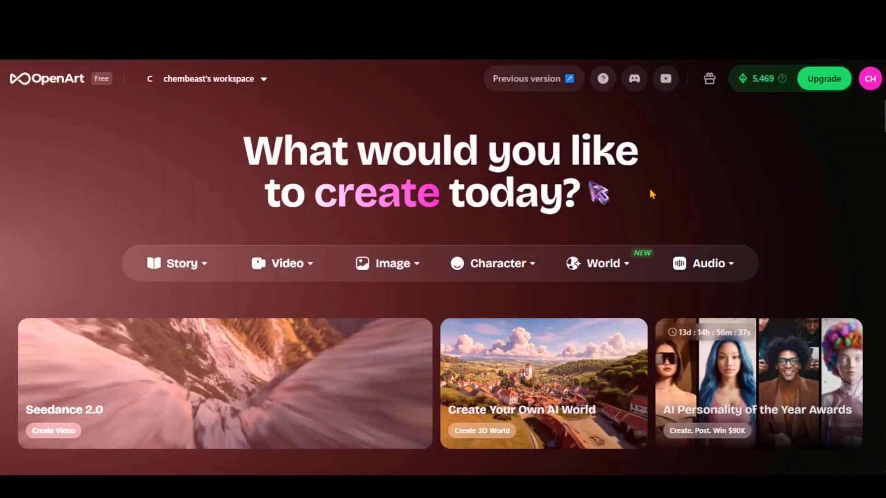
Step: Look through the Story, Video, Image and Character tools, and open Create Image
{"action": "left_click", "coordinate": [217, 263]}
{"action": "scroll", "coordinate": [213, 252], "scroll_direction": "down", "scroll_amount": 2}
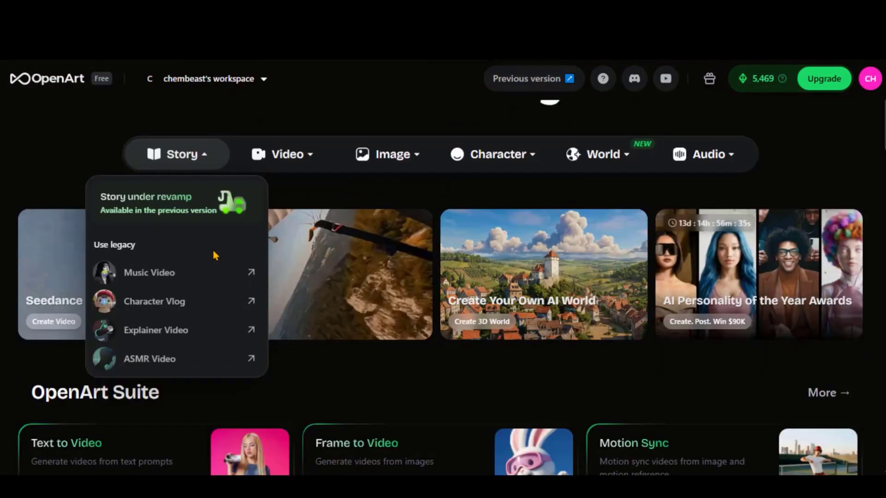
{"action": "mouse_move", "coordinate": [277, 159]}
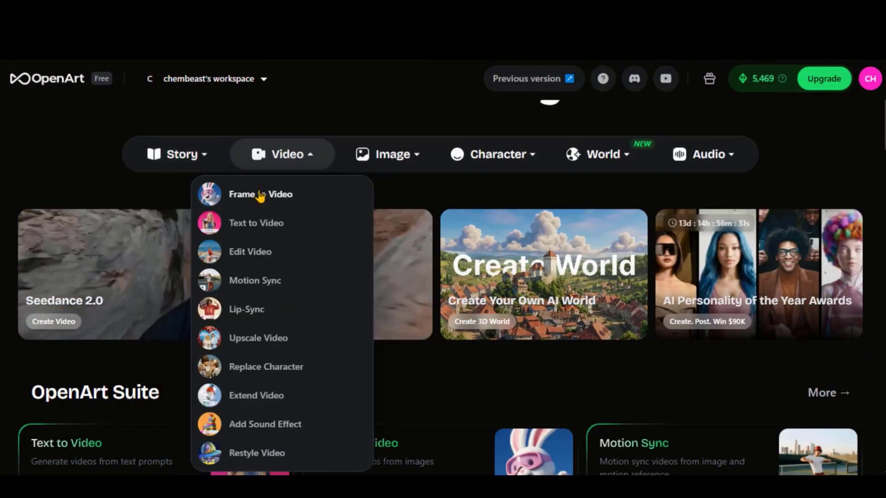
{"action": "mouse_move", "coordinate": [362, 162]}
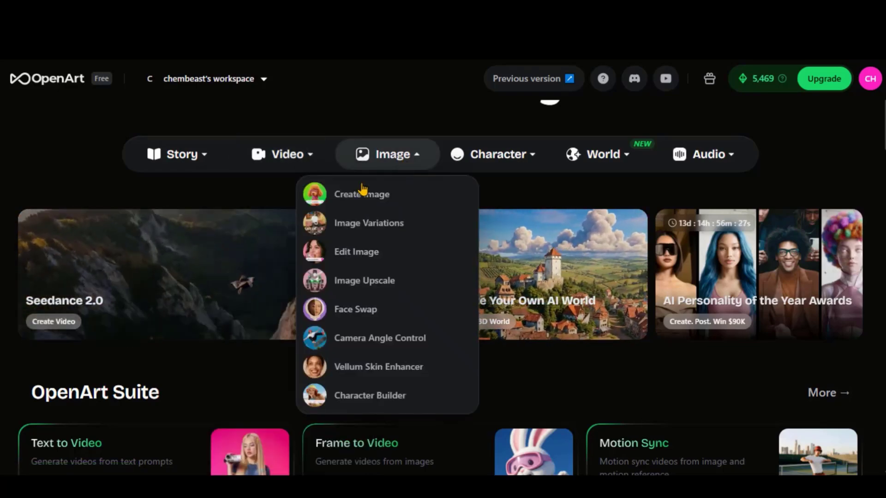
{"action": "mouse_move", "coordinate": [475, 175]}
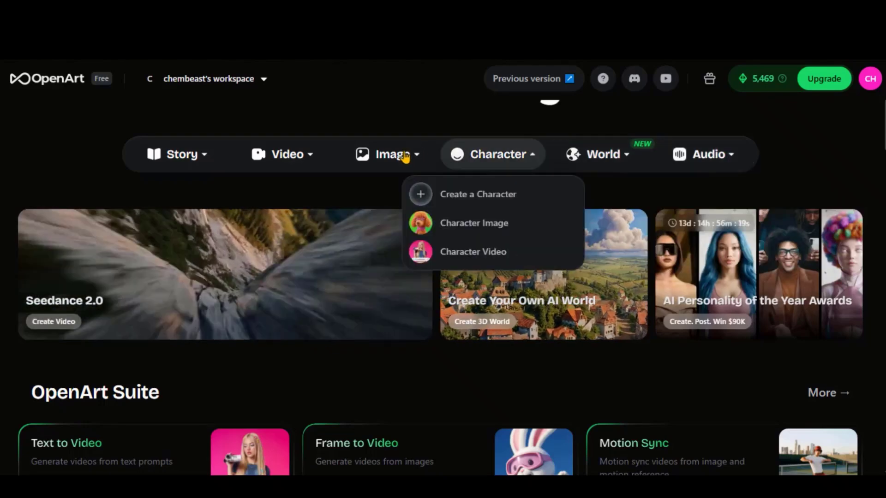
{"action": "mouse_move", "coordinate": [405, 158]}
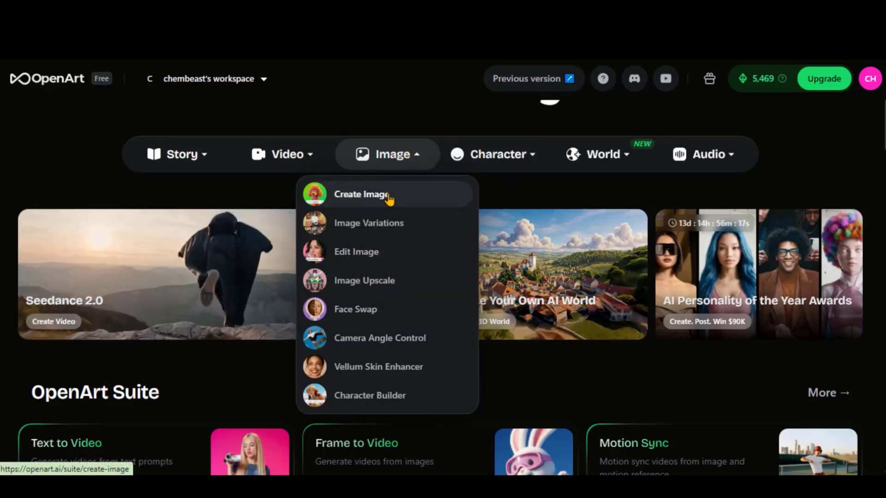
{"action": "left_click", "coordinate": [390, 197]}
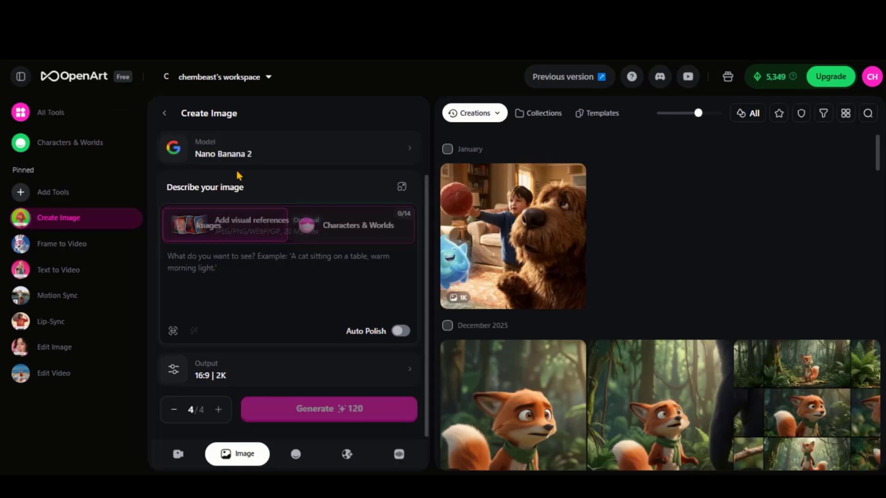
Step: Browse the available image models and choose Nano Banana 2
{"action": "left_click", "coordinate": [274, 158]}
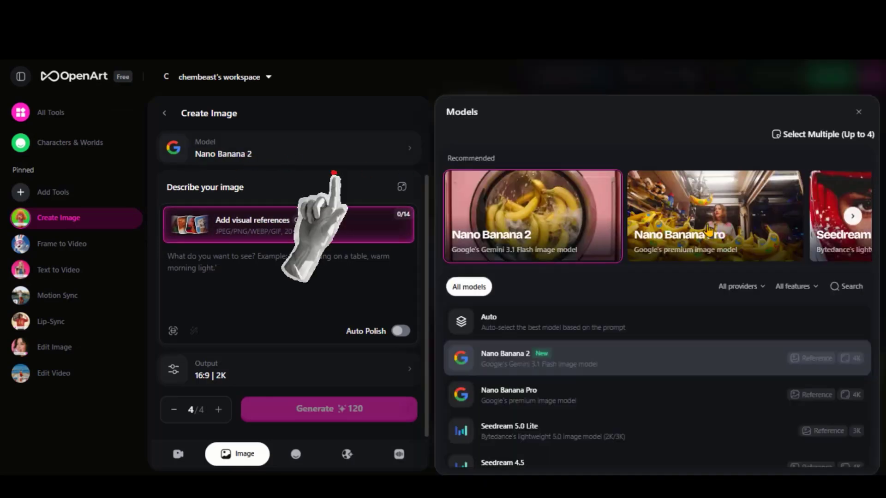
{"action": "scroll", "coordinate": [571, 336], "scroll_direction": "down", "scroll_amount": 6}
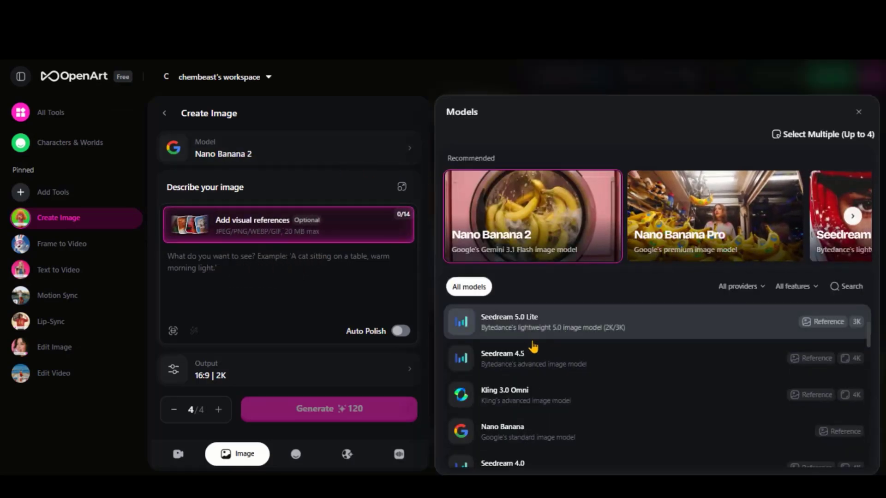
{"action": "scroll", "coordinate": [529, 350], "scroll_direction": "down", "scroll_amount": 10}
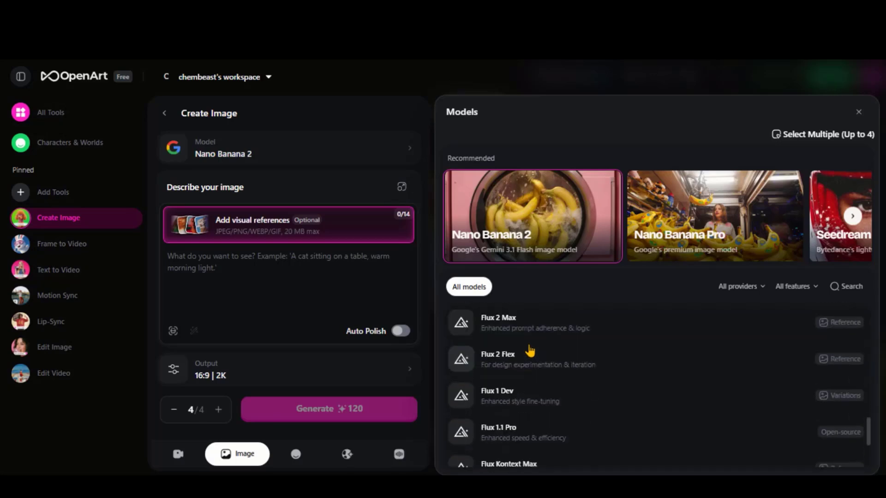
{"action": "scroll", "coordinate": [529, 350], "scroll_direction": "up", "scroll_amount": 15}
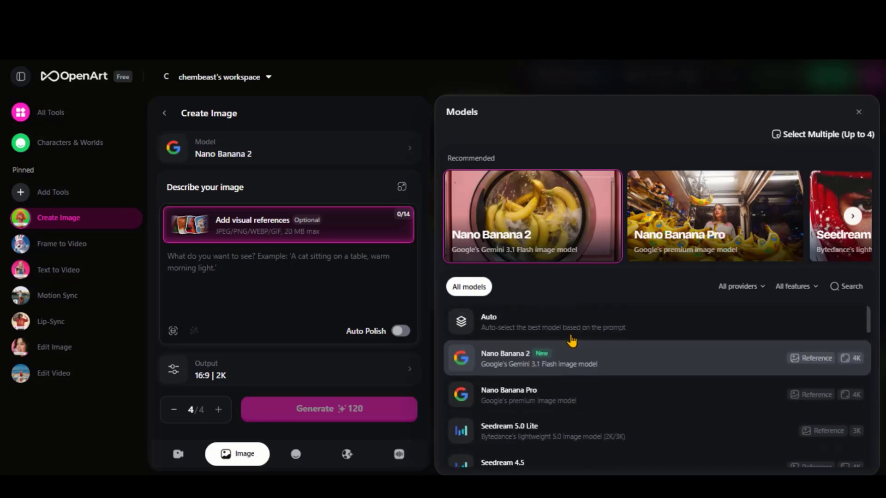
{"action": "left_click", "coordinate": [554, 363]}
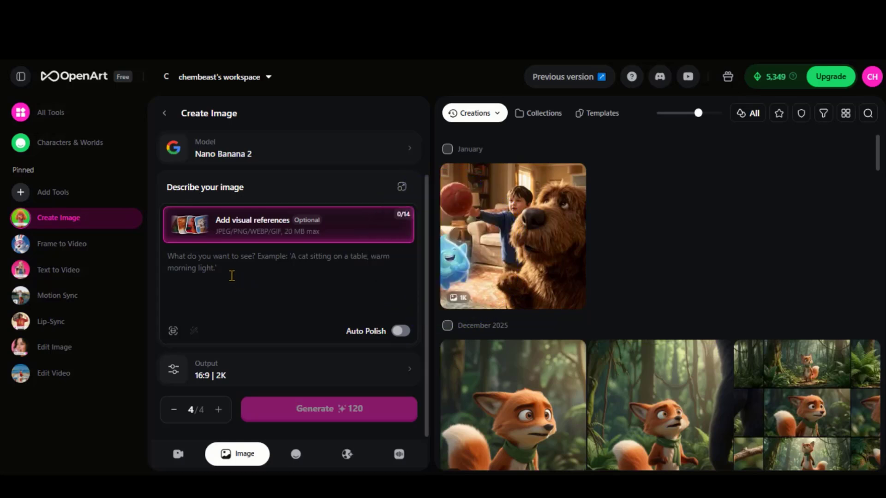
Step: Enter an image prompt for a serious 32-year-old man with medium brown skin, short black hair and stubble, full body on a white background
{"action": "type", "text": "A 32-year-old man, sharp jawline, medium brown skin, deep-set dark brown eyes, slightly thick eyebrows, short black textured hair with a subtle fade, light stubble beard, small scar above right eyebrow, serious and focused expression, white background, full body"}
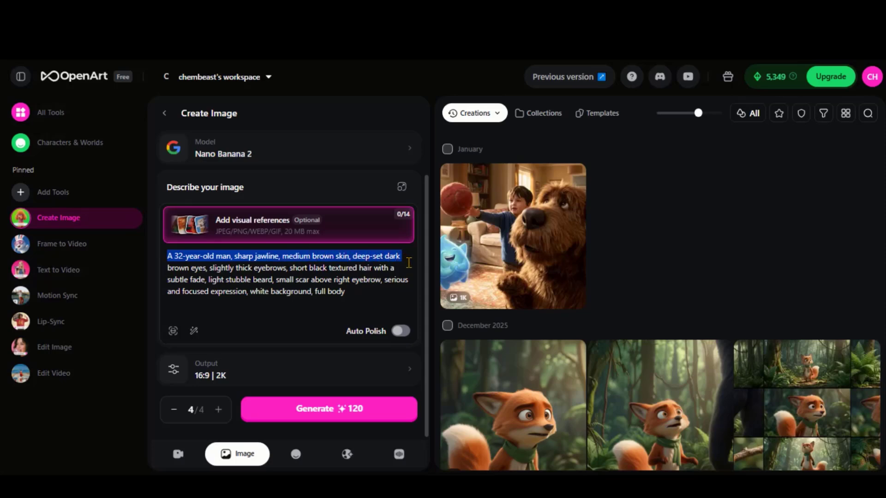
{"action": "left_click_drag", "start_coordinate": [409, 262], "coordinate": [415, 282]}
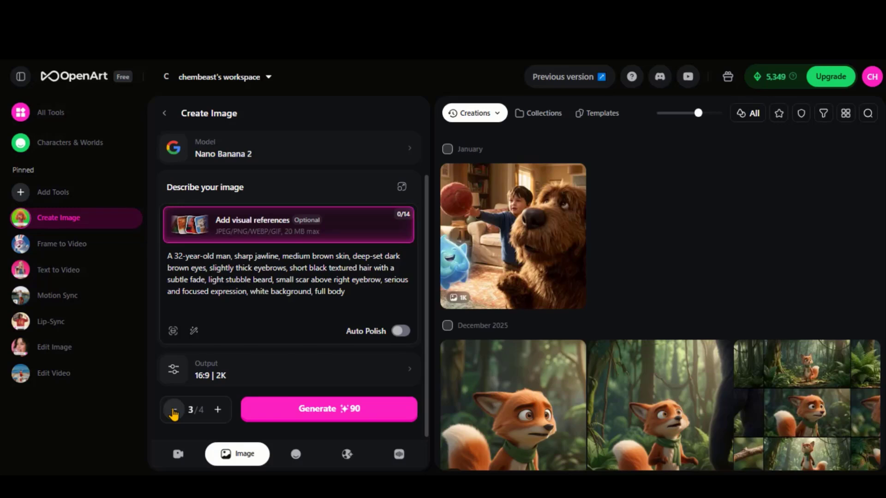
Step: Generate three images from the prompt with a 16:9 aspect ratio and 2K resolution
{"action": "left_click", "coordinate": [254, 379]}
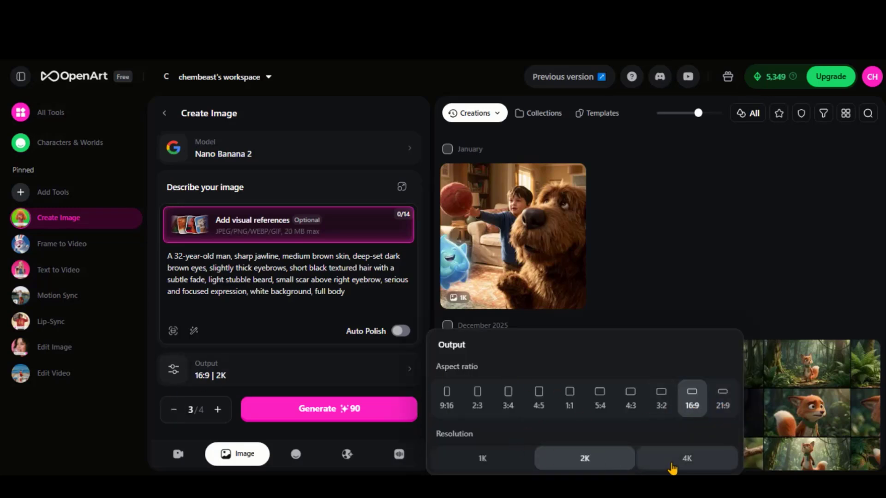
{"action": "left_click", "coordinate": [672, 463]}
{"action": "left_click", "coordinate": [591, 462]}
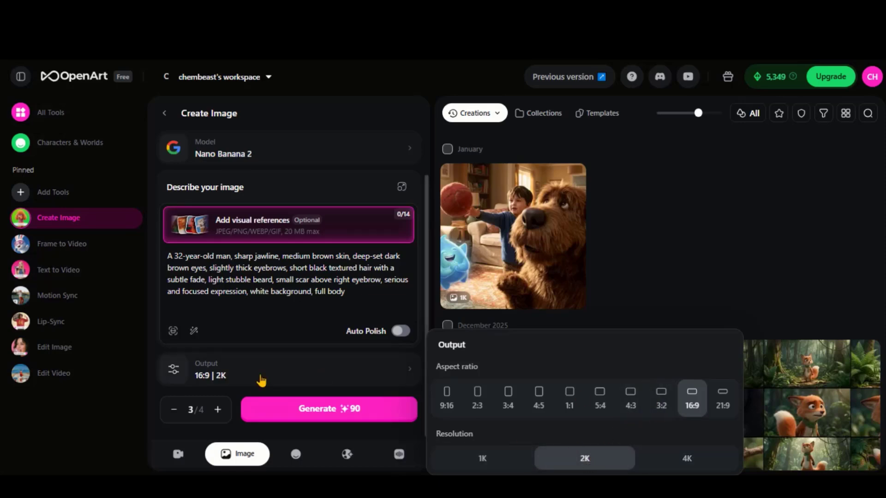
{"action": "left_click", "coordinate": [314, 412]}
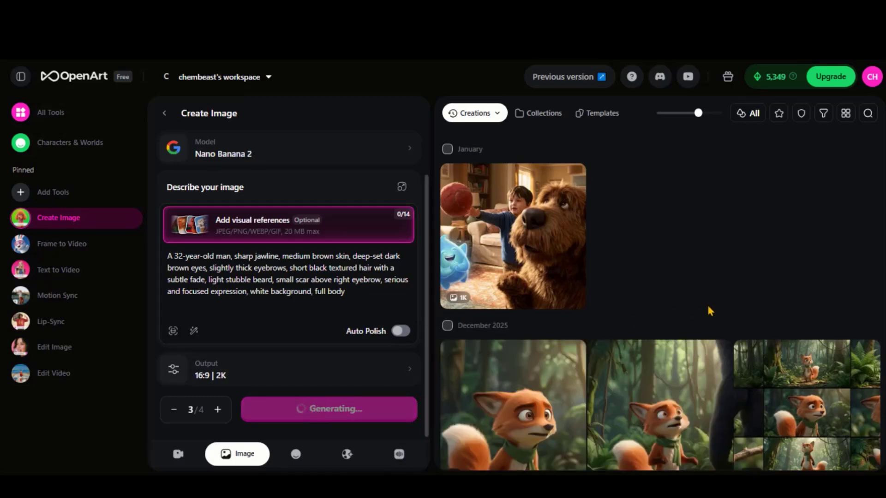
Step: Inspect the generated images of the man in the enlarged preview
{"action": "left_click", "coordinate": [504, 203]}
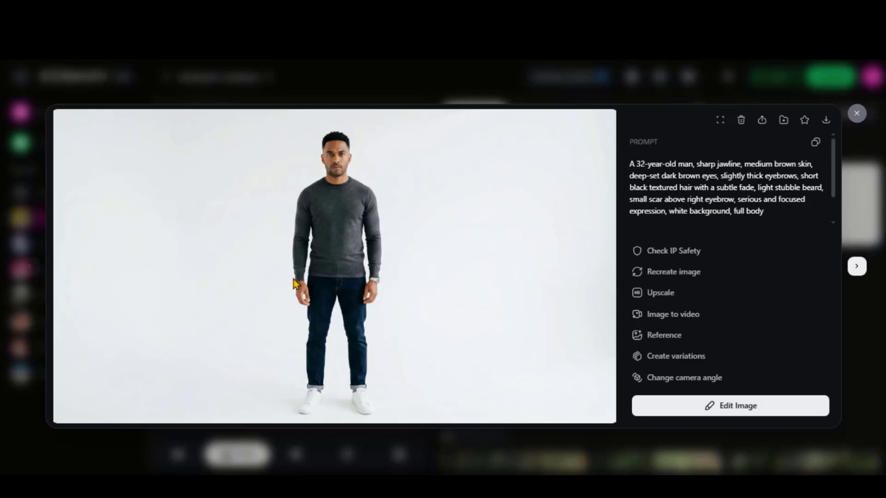
{"action": "left_click", "coordinate": [856, 115]}
{"action": "left_click", "coordinate": [840, 198]}
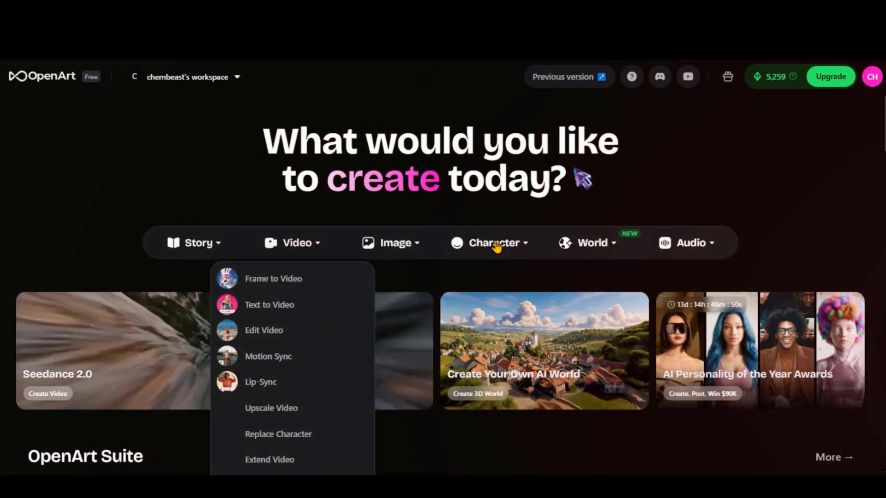
Step: Start a new character from an image and add the generated full-body picture of the man as the front-facing image
{"action": "mouse_move", "coordinate": [495, 245]}
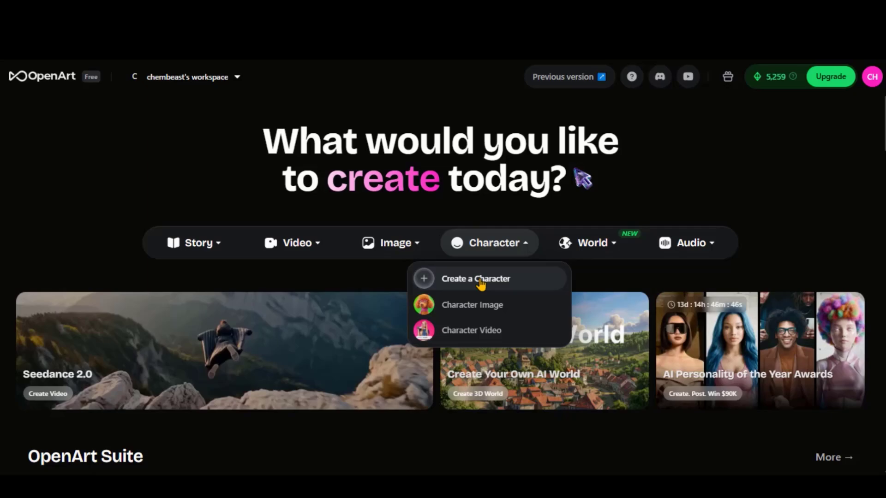
{"action": "left_click", "coordinate": [480, 279]}
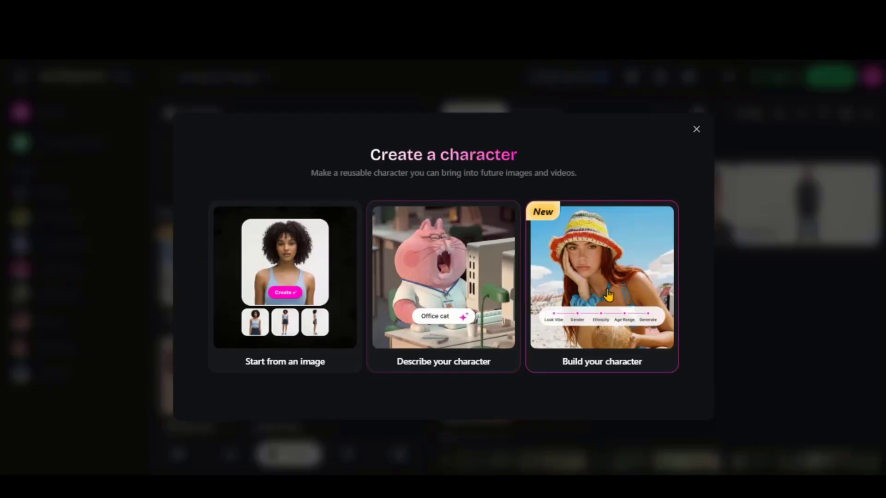
{"action": "left_click", "coordinate": [301, 299]}
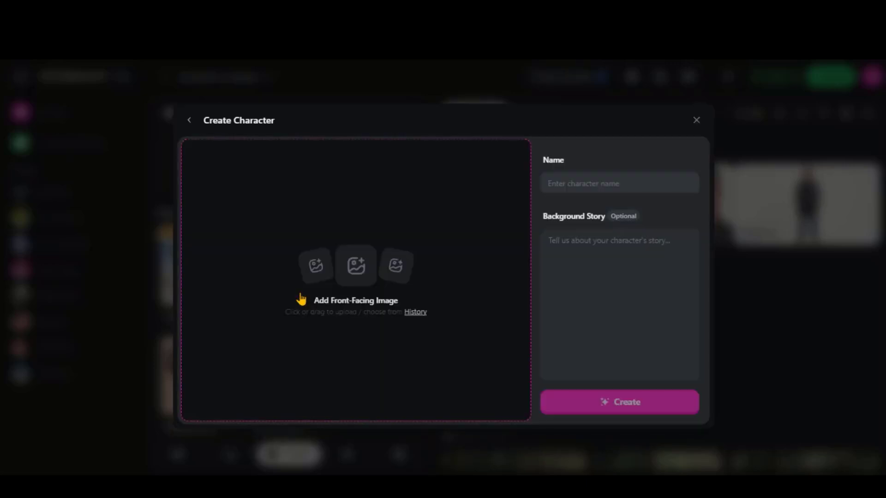
{"action": "left_click", "coordinate": [355, 305]}
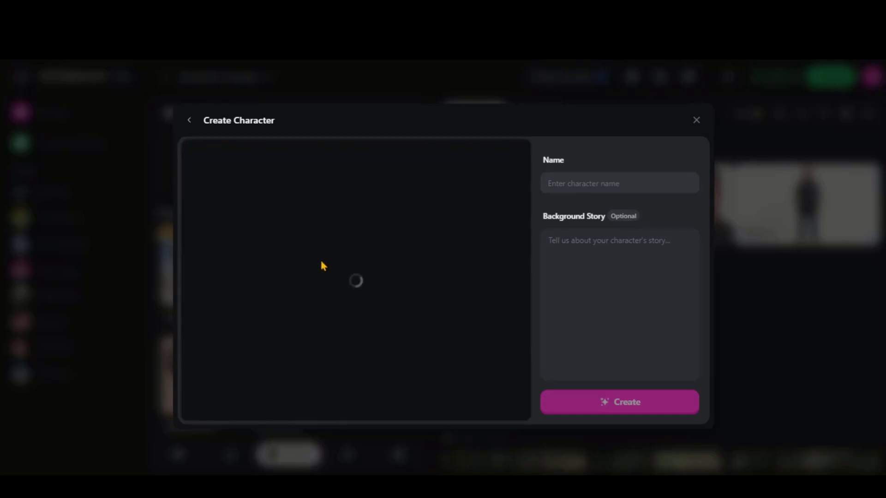
Step: Name the character Alex and create it without a background story
{"action": "left_click", "coordinate": [591, 184]}
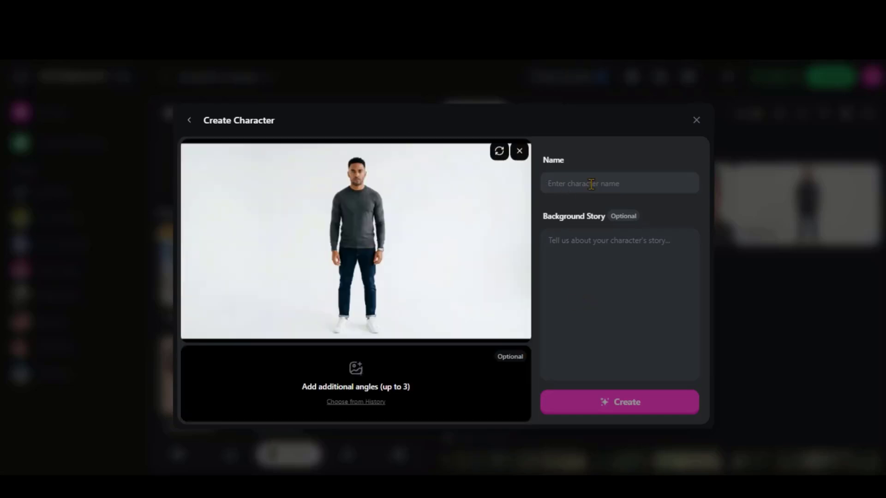
{"action": "type", "text": "Alex"}
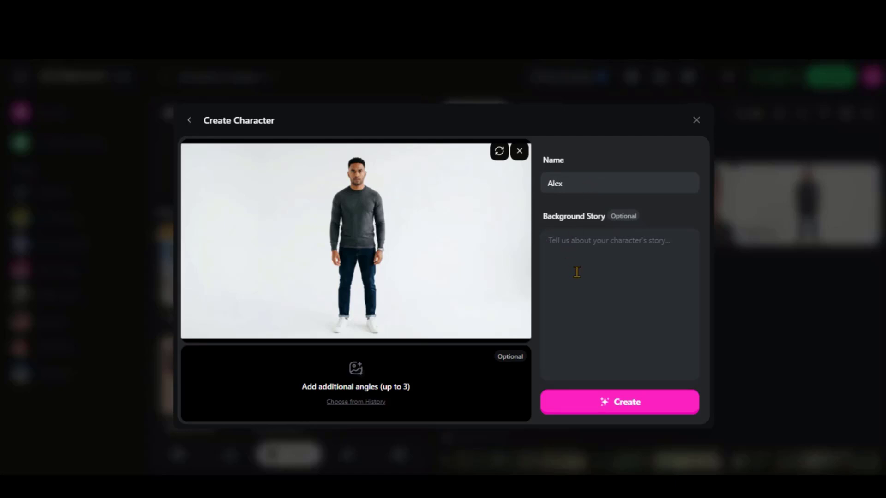
{"action": "left_click", "coordinate": [624, 406]}
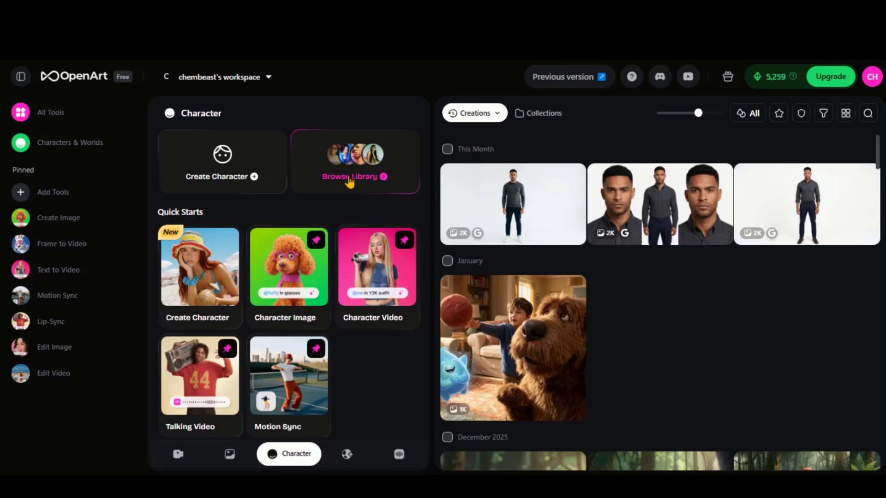
Step: Start another character from a description and enter the same prompt of the 32-year-old man, full body on a white background
{"action": "left_click", "coordinate": [349, 180]}
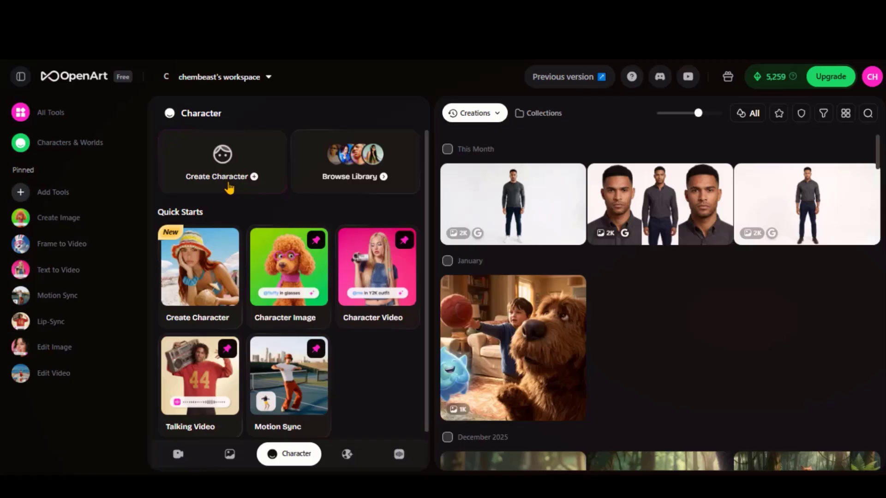
{"action": "left_click", "coordinate": [223, 183]}
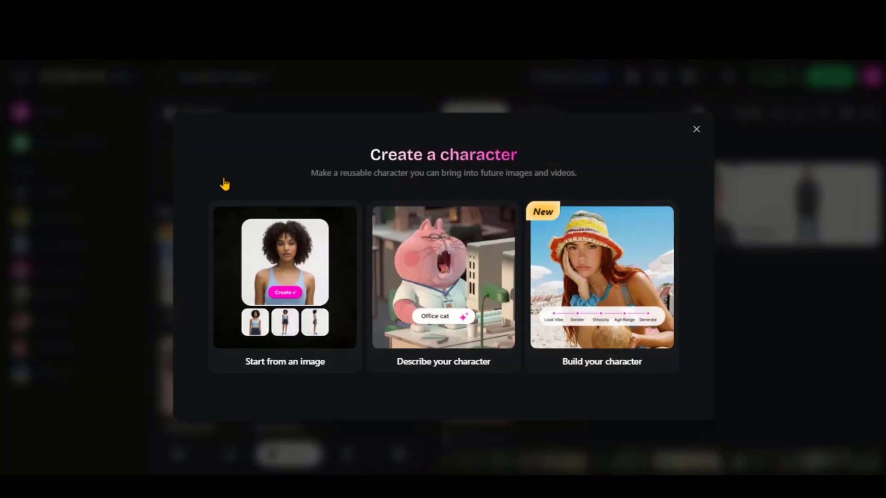
{"action": "left_click", "coordinate": [443, 305]}
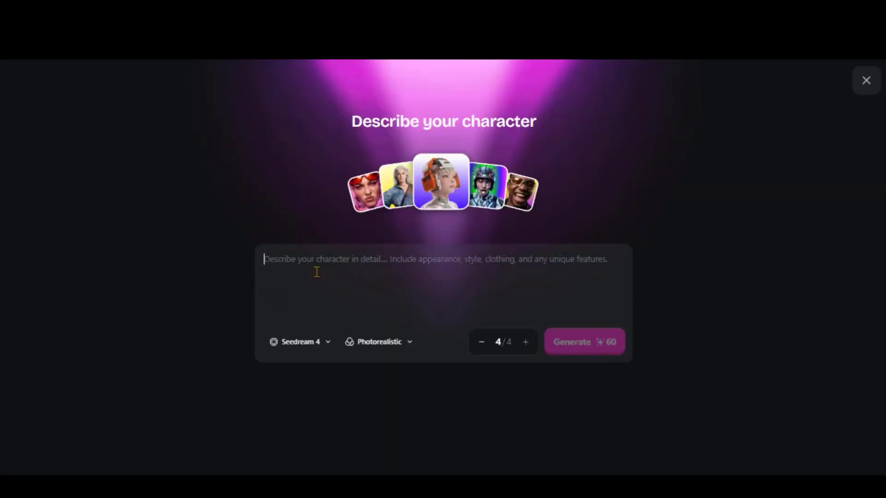
{"action": "type", "text": "A 32-year-old man, sharp jawline, medium brown skin, deep-set dark brown eyes, slightly thick eyebrows, short black textured hair with a subtle fade, light stubble beard, small scar above right eyebrow, serious and focused expression, white background, full body"}
{"action": "left_click_drag", "start_coordinate": [519, 286], "coordinate": [265, 260]}
{"action": "left_click", "coordinate": [264, 260]}
Step: Check the model and style choices, and generate three character images with Seedream 4 in the Photorealistic style
{"action": "left_click", "coordinate": [335, 346]}
{"action": "left_click", "coordinate": [328, 344]}
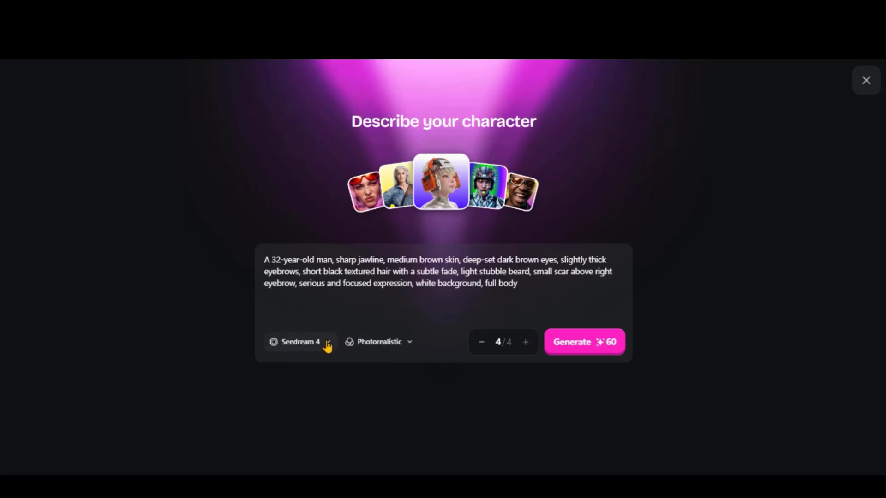
{"action": "left_click", "coordinate": [409, 347]}
{"action": "left_click", "coordinate": [410, 347]}
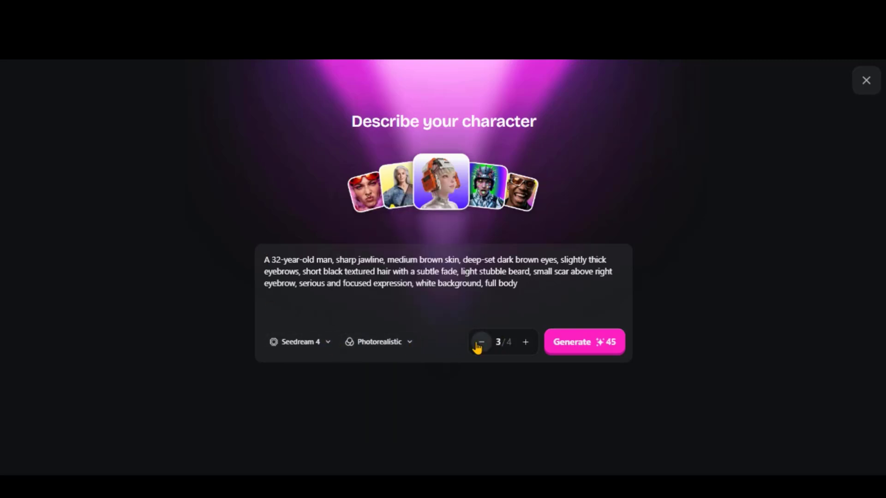
{"action": "left_click", "coordinate": [585, 344]}
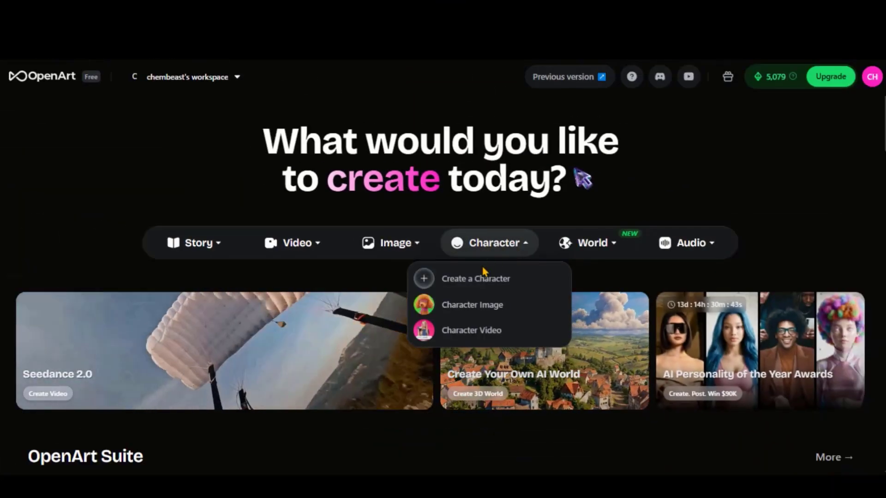
Step: Open the Character Image tool and bring up the creation choices for a new Characters & Worlds reference
{"action": "left_click", "coordinate": [489, 309]}
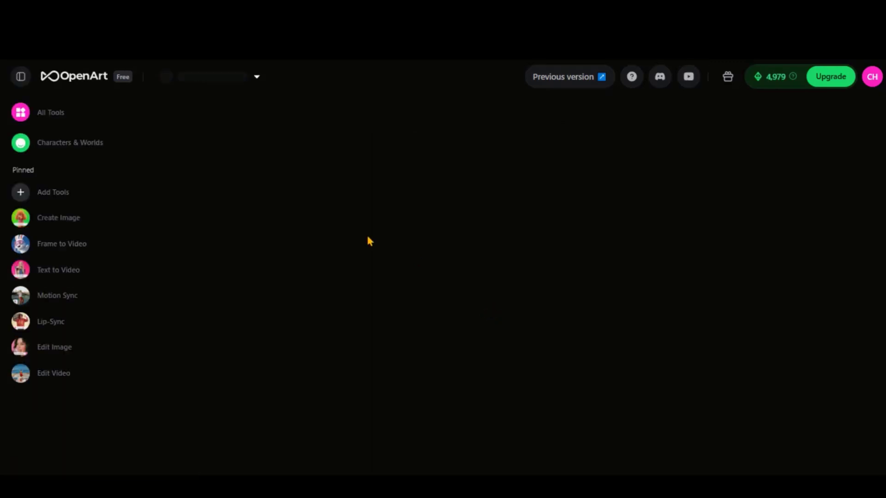
{"action": "left_click", "coordinate": [275, 224]}
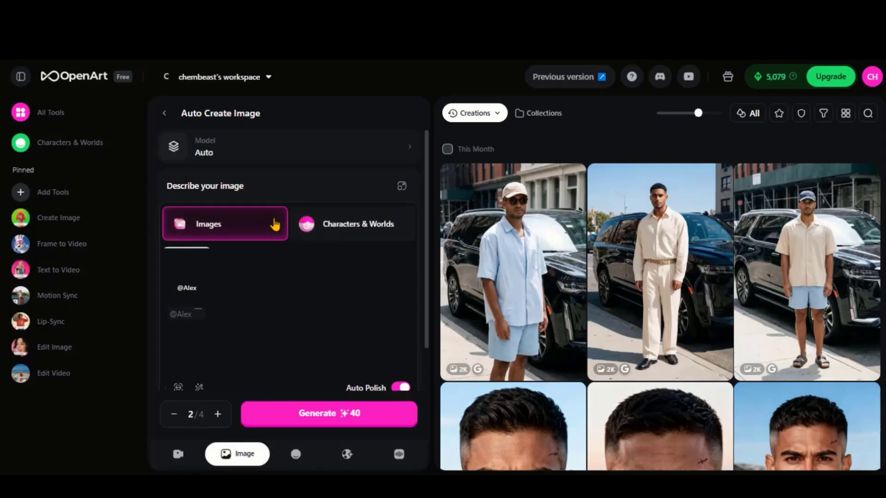
{"action": "left_click", "coordinate": [363, 267]}
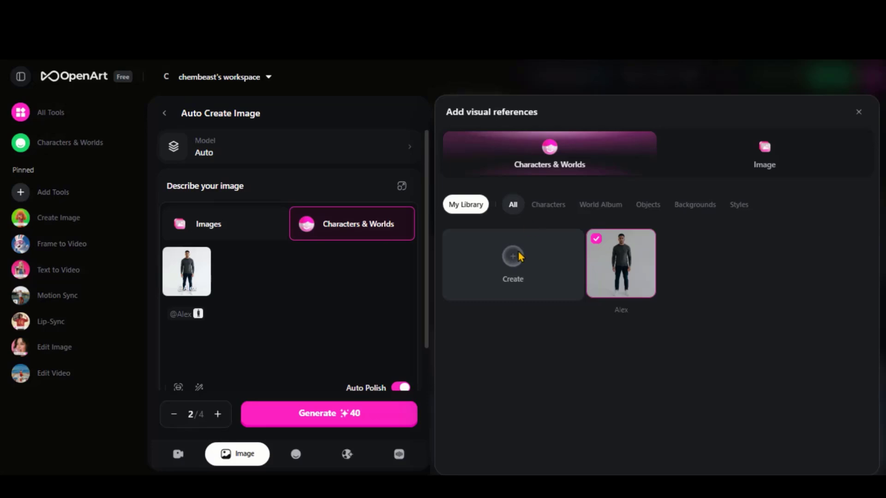
{"action": "left_click", "coordinate": [513, 263]}
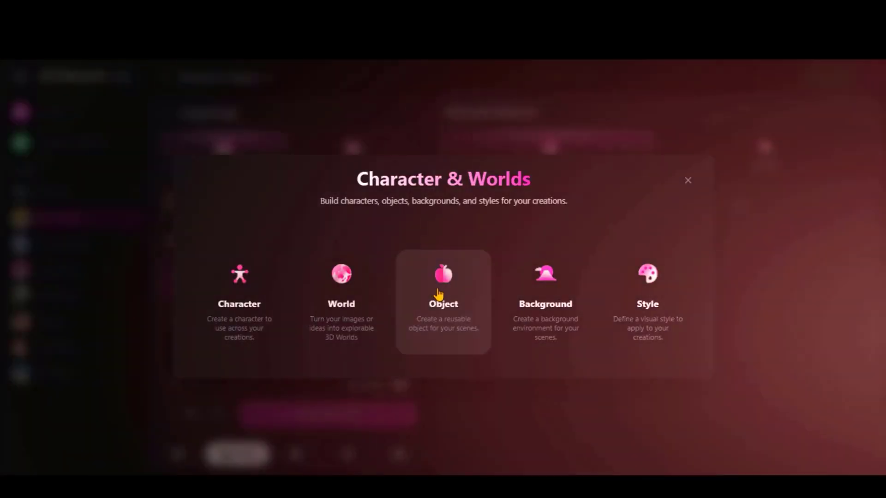
Step: Create a reusable object named Bag Pack from the green hiking backpack image and check it among the library's objects
{"action": "left_click", "coordinate": [439, 295]}
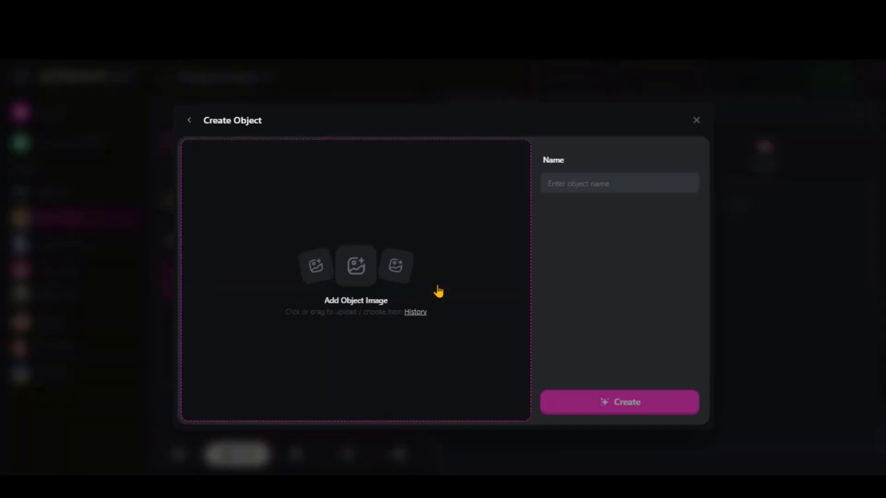
{"action": "left_click", "coordinate": [352, 271]}
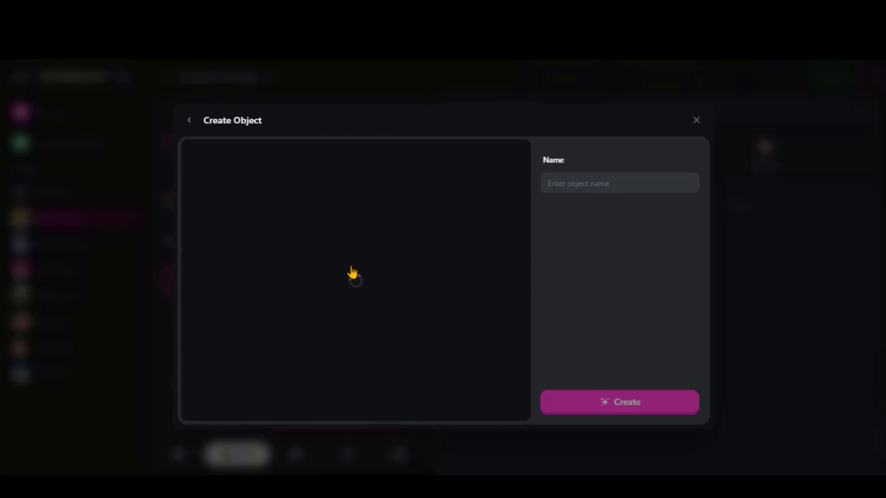
{"action": "left_click", "coordinate": [568, 176]}
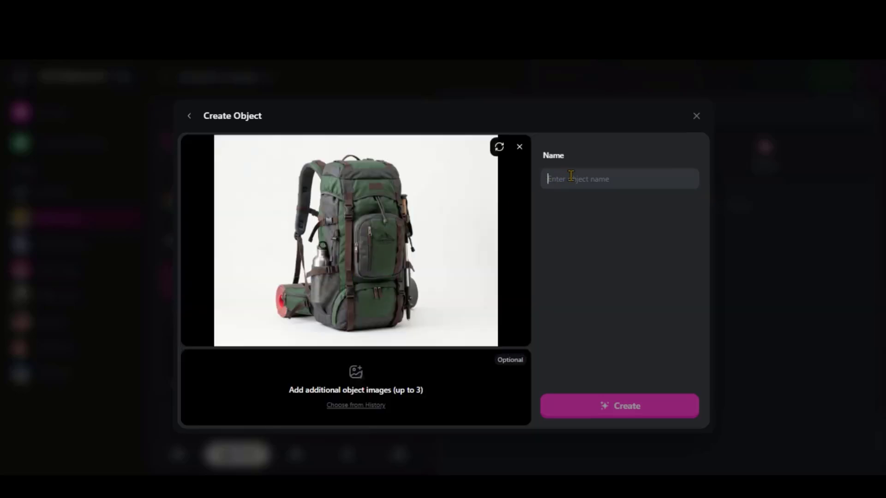
{"action": "type", "text": "Bag Pack"}
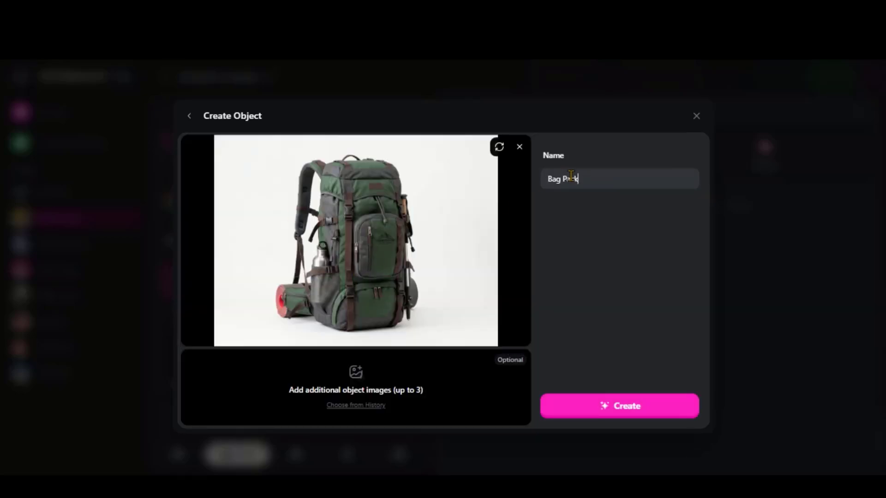
{"action": "left_click", "coordinate": [623, 408]}
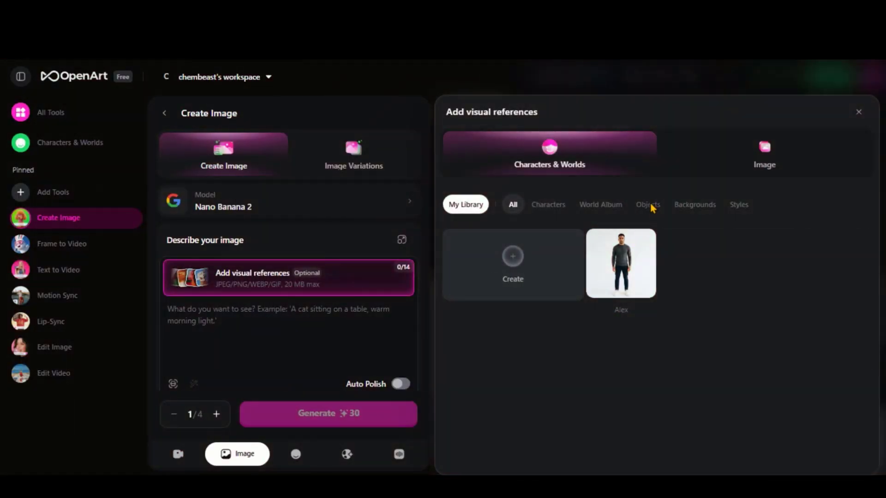
{"action": "left_click", "coordinate": [651, 207]}
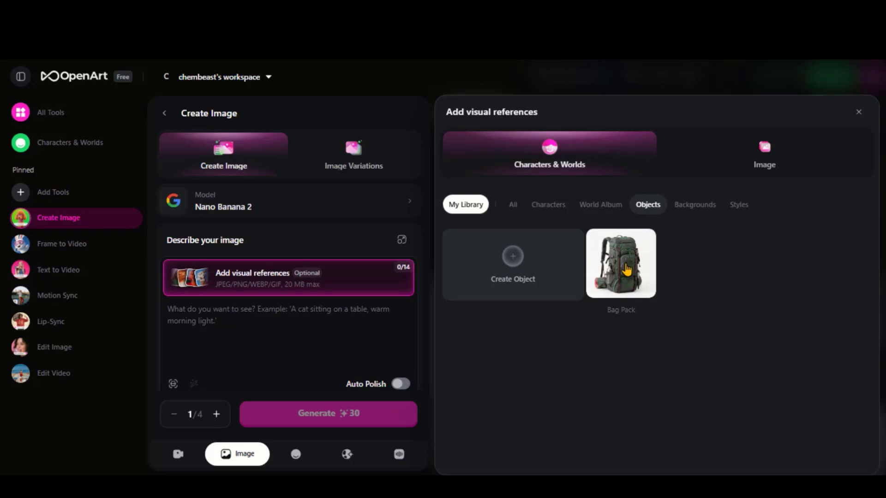
Step: Create a reusable background named Tunnel from the image of the overgrown railway tunnel entrance
{"action": "left_click", "coordinate": [686, 208]}
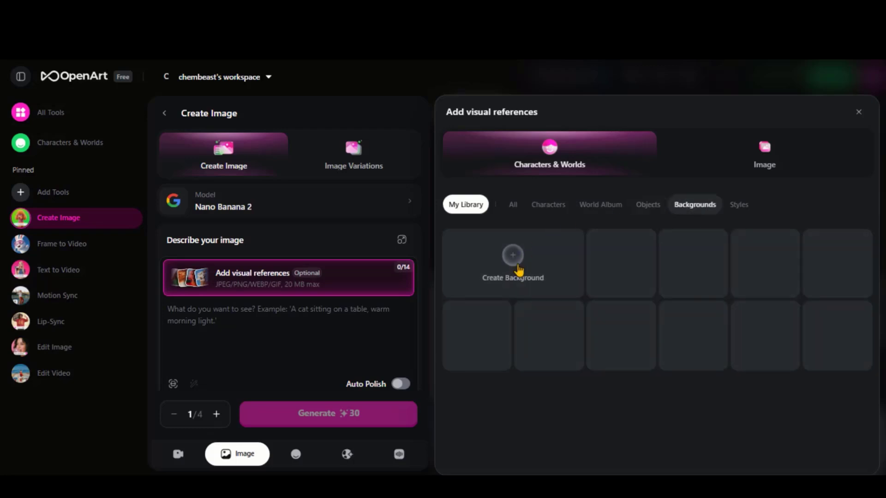
{"action": "left_click", "coordinate": [529, 262]}
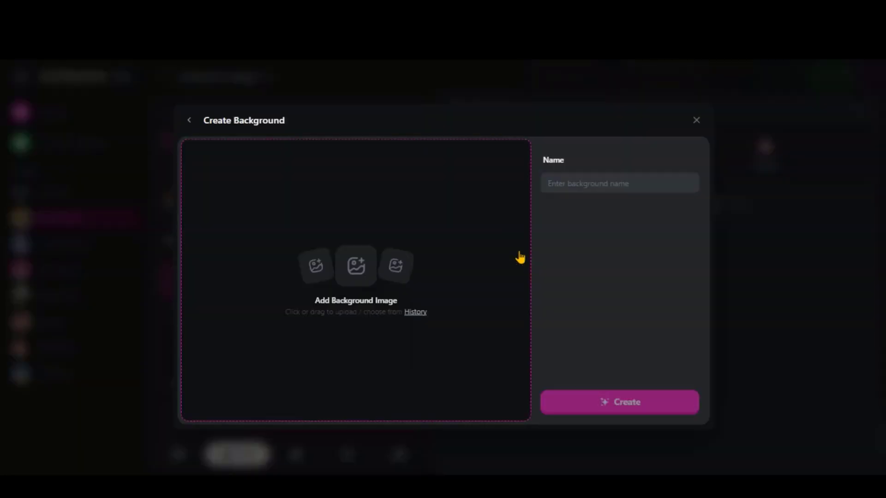
{"action": "left_click", "coordinate": [362, 274]}
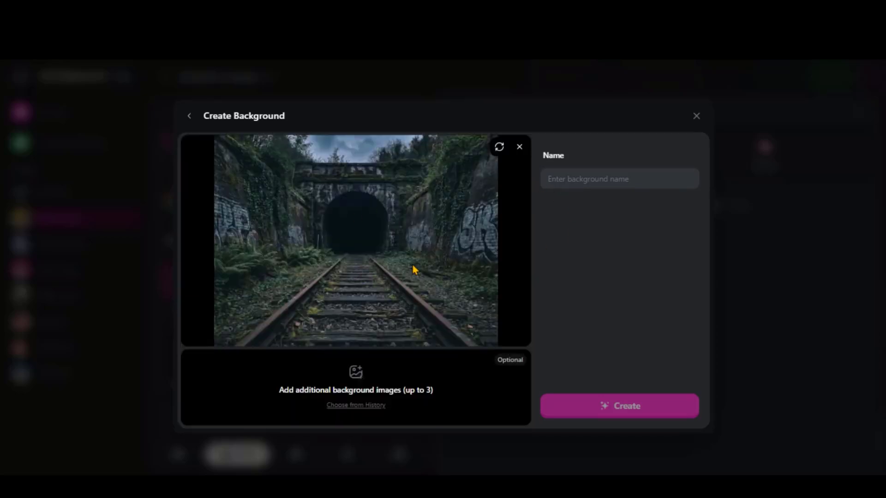
{"action": "left_click", "coordinate": [568, 180]}
{"action": "type", "text": "T"}
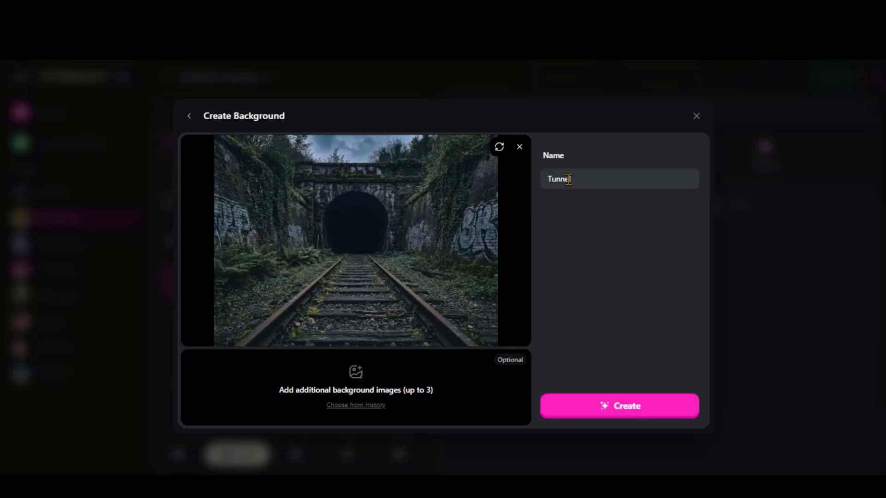
{"action": "type", "text": "unnel"}
{"action": "left_click", "coordinate": [619, 410]}
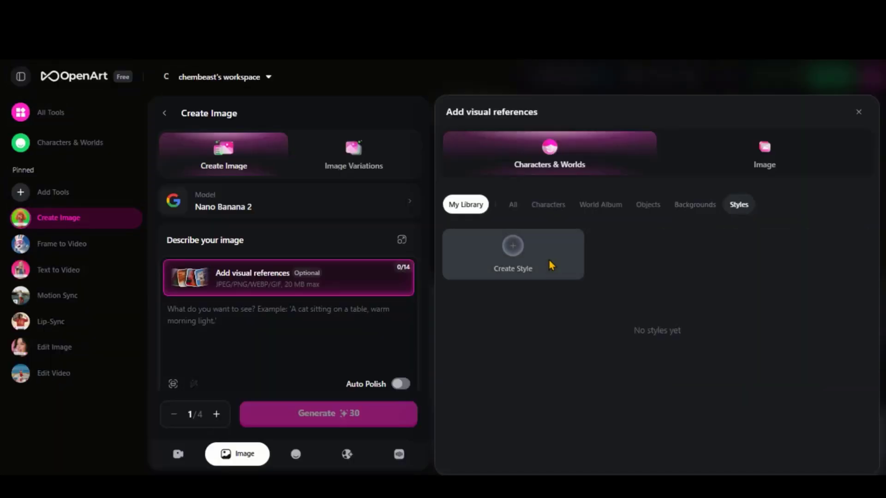
Step: Create a reusable style named Style from the image of the dark brick railway tunnel's interior
{"action": "left_click", "coordinate": [549, 265]}
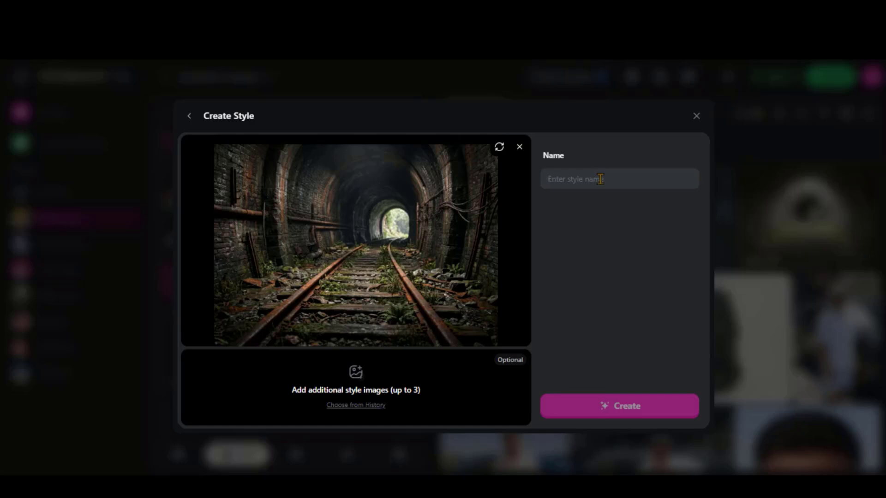
{"action": "type", "text": "Style"}
{"action": "left_click", "coordinate": [628, 406]}
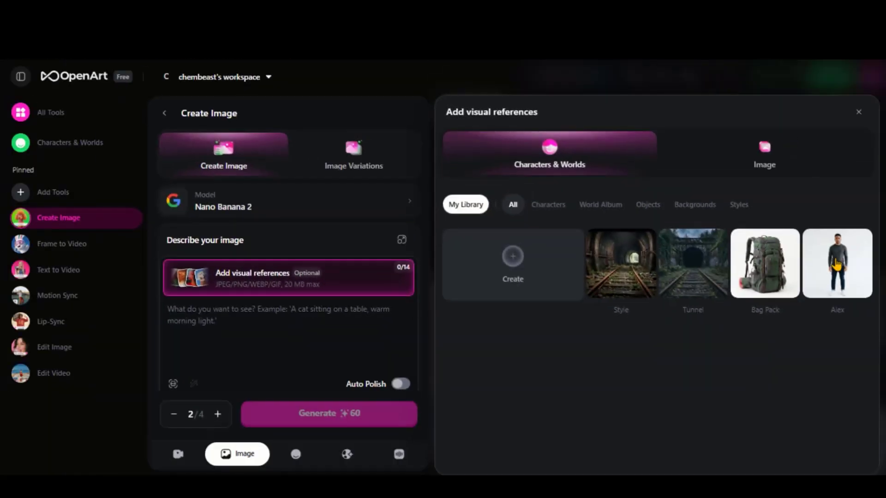
Step: Add Alex, Bag Pack, Tunnel and Style as visual references for the new image
{"action": "left_click", "coordinate": [837, 265]}
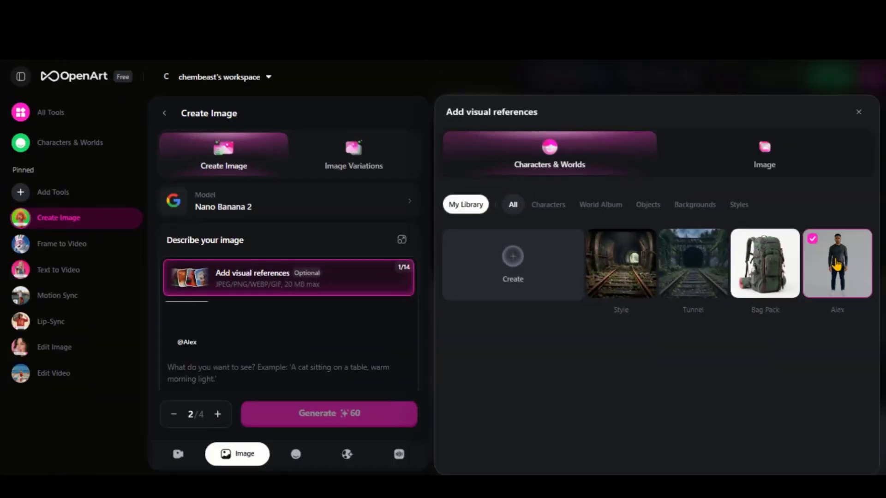
{"action": "left_click", "coordinate": [764, 264]}
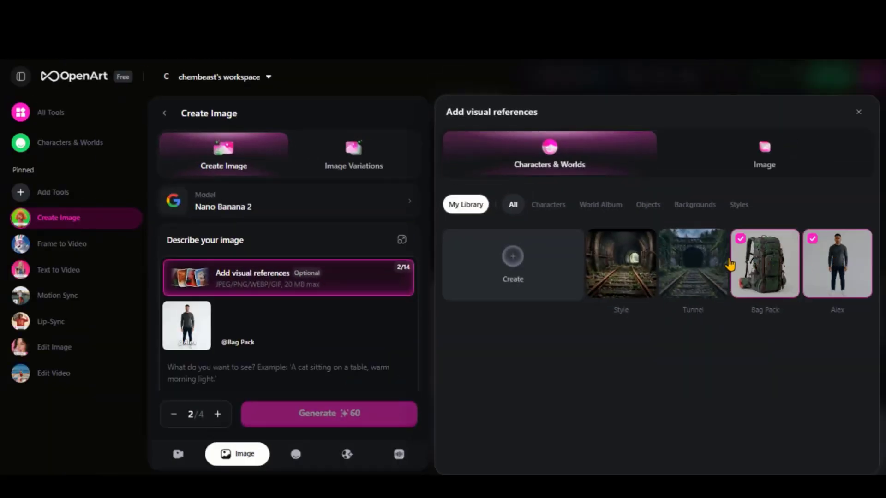
{"action": "left_click", "coordinate": [691, 266]}
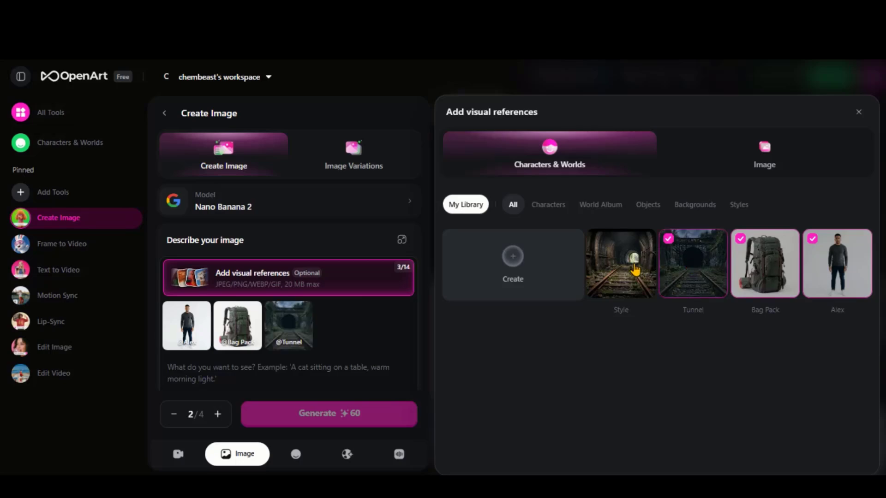
{"action": "left_click", "coordinate": [635, 270]}
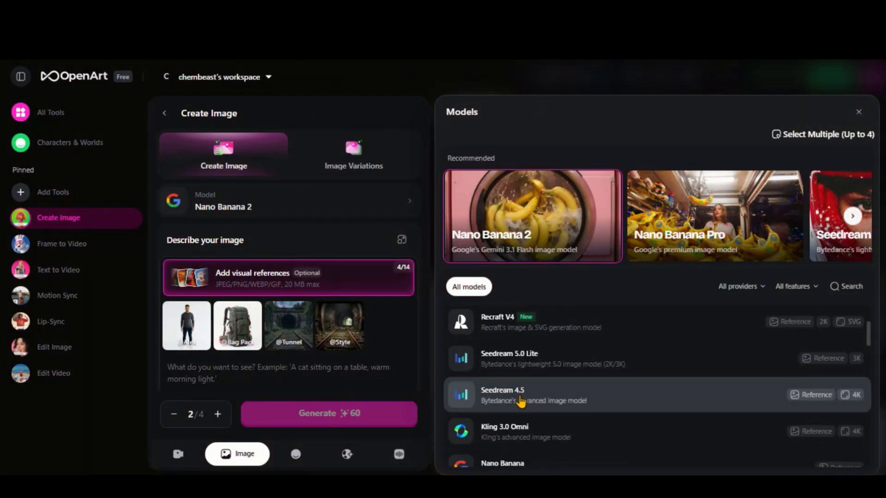
Step: Keep the Nano Banana 2 model and enter a prompt of Alex carrying Bag Pack at the entrance of Tunnel, cinematic wide shot from behind, low angle, dramatic lighting
{"action": "scroll", "coordinate": [520, 401], "scroll_direction": "up", "scroll_amount": 3}
{"action": "left_click", "coordinate": [236, 373]}
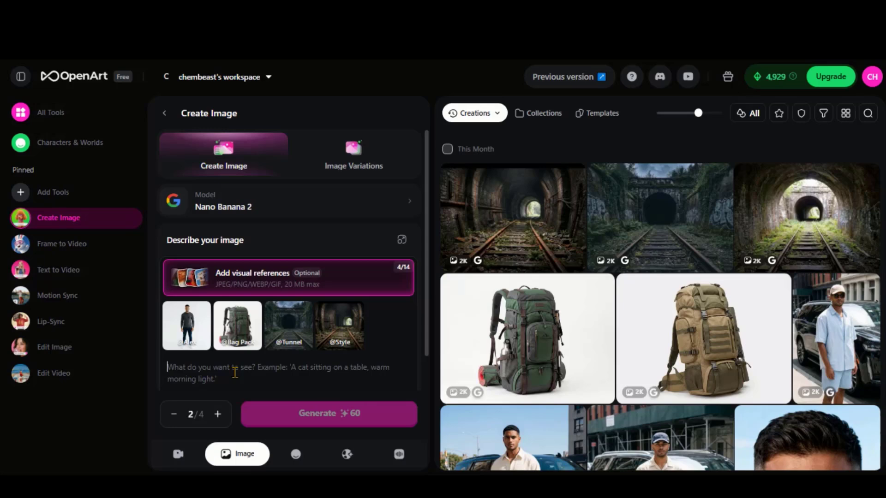
{"action": "type", "text": "Alex, carrying Bag Pack, standing at the entrance of Tunnel, looking into the dark opening, overgrown plants and graffiti around the entrance, cloudy sky, cinematic wide shot from behind, low angle perspective, mysterious atmosphere, soft fog inside Tunnel, dramatic lighting"}
Step: Set the output aspect ratio to 16:9 and generate two images at 2K
{"action": "scroll", "coordinate": [343, 357], "scroll_direction": "down", "scroll_amount": 3}
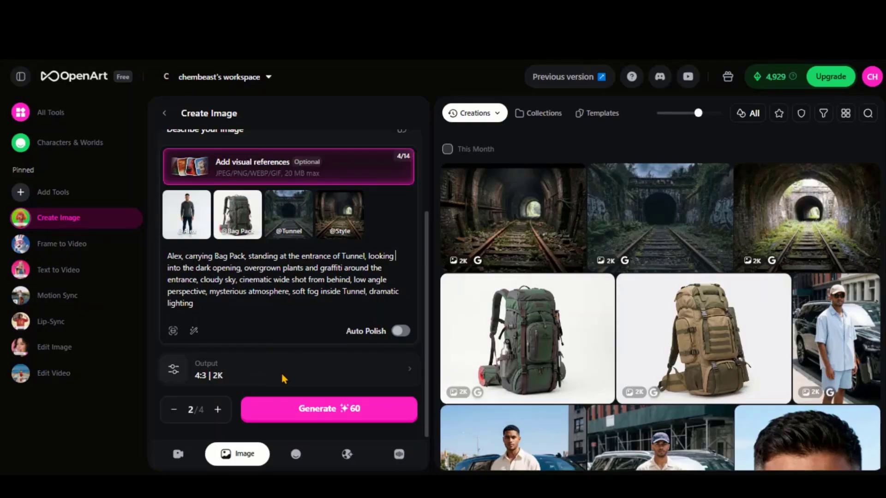
{"action": "left_click", "coordinate": [273, 377]}
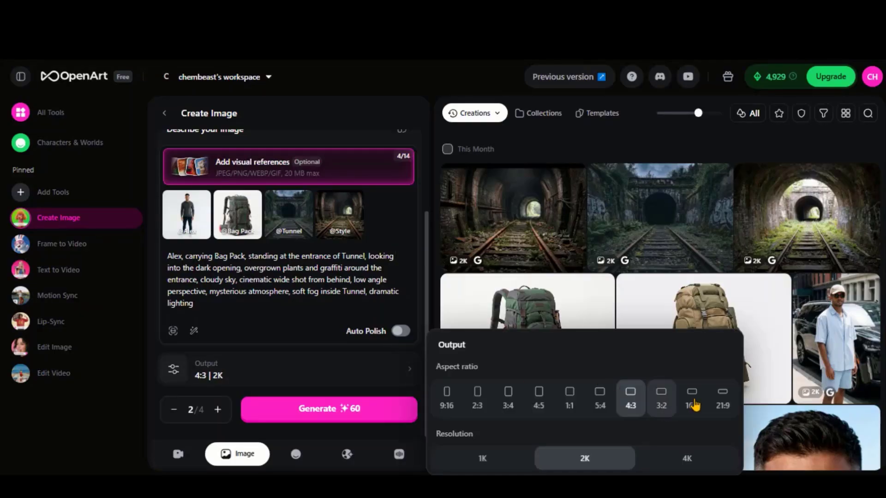
{"action": "left_click", "coordinate": [693, 401]}
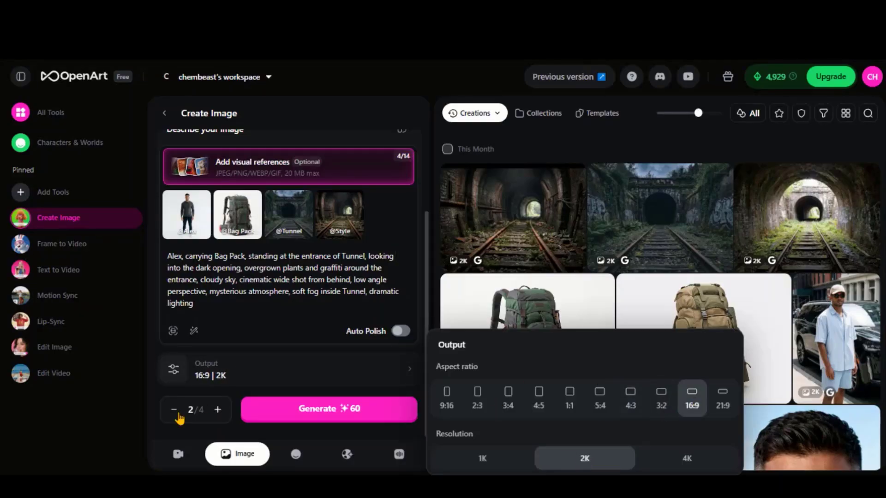
{"action": "left_click", "coordinate": [316, 415]}
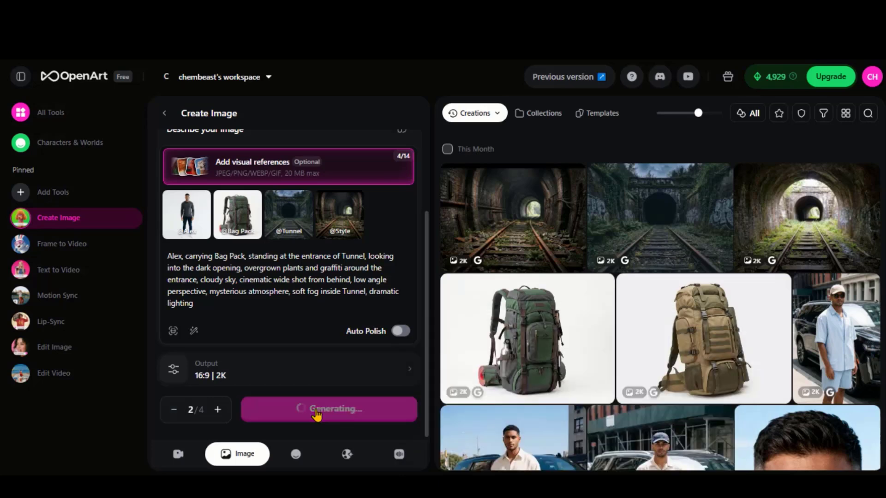
Step: Open the generated images of Alex facing the camera at the tunnel entrance and compare the two versions
{"action": "left_click", "coordinate": [507, 210]}
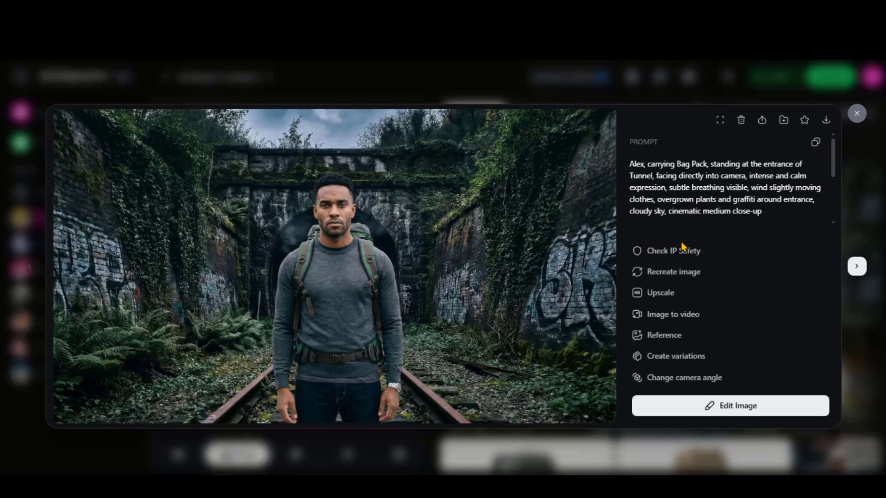
{"action": "left_click", "coordinate": [857, 267]}
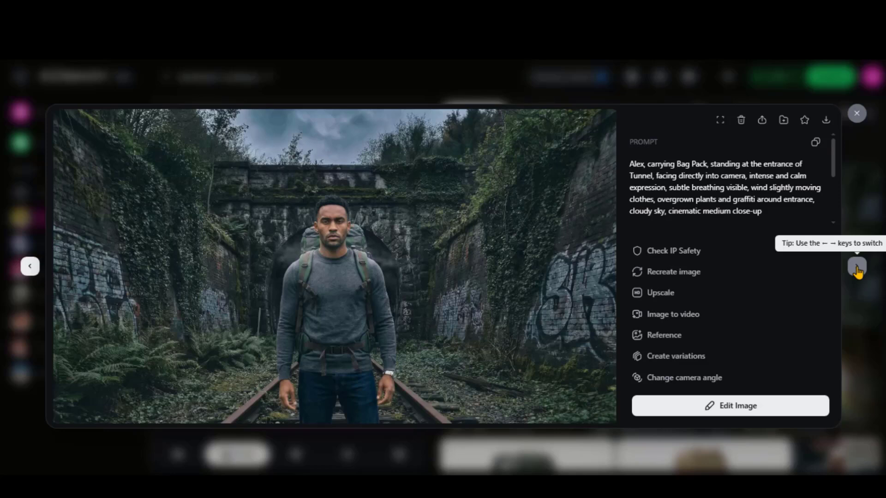
{"action": "left_click", "coordinate": [857, 268]}
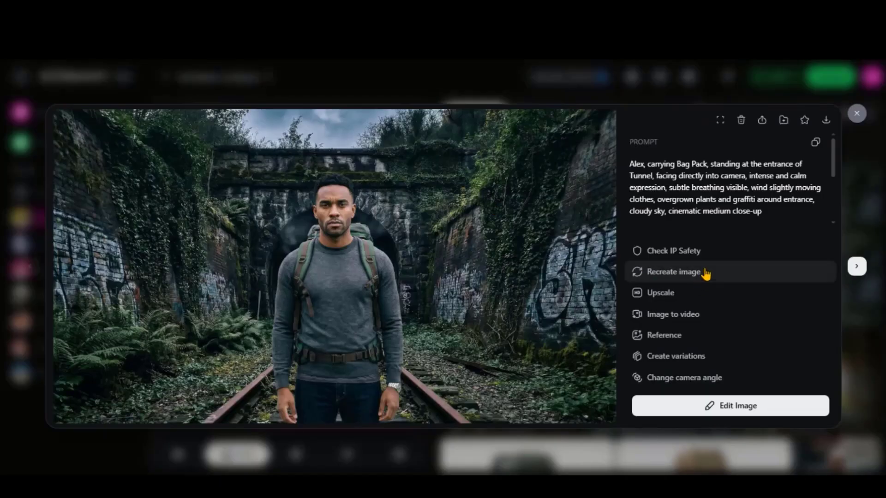
Step: Use the close-up image of Alex facing the camera as the video's start frame and choose the Kling 3.0 model
{"action": "left_click", "coordinate": [677, 319]}
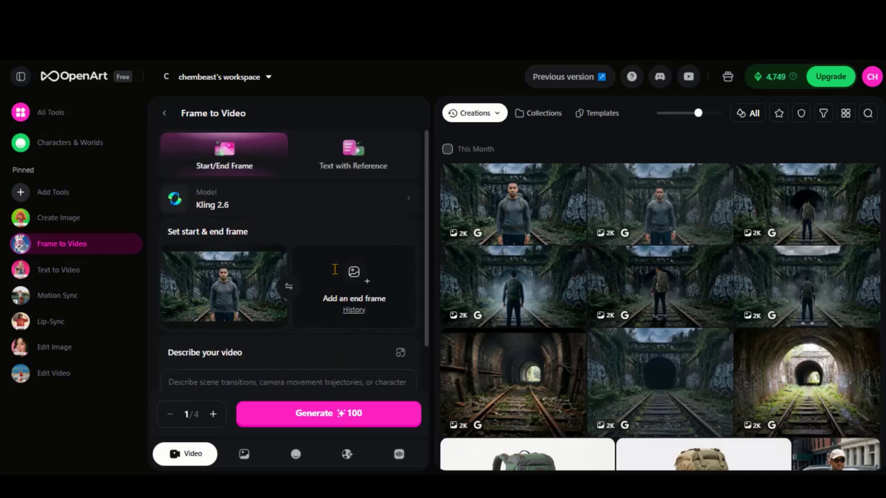
{"action": "left_click", "coordinate": [274, 212]}
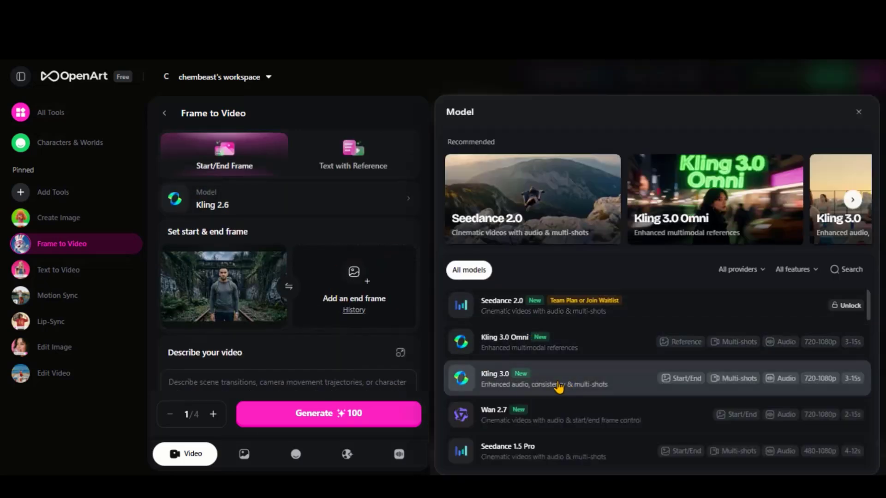
{"action": "left_click", "coordinate": [559, 388]}
Step: Enter a video prompt of Alex standing still at the entrance of Tunnel with Bag Pack, subtle breathing and blinking, camera slowly pushing in toward his face
{"action": "scroll", "coordinate": [254, 249], "scroll_direction": "down", "scroll_amount": 3}
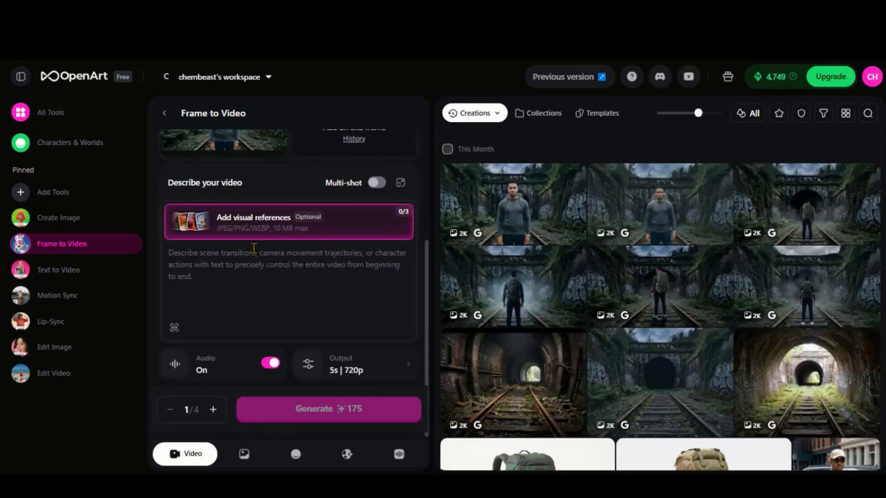
{"action": "type", "text": "Alex stands still facing the camera at the entrance of Tunnel, holding Bag Pack, slight breathing movement in chest and shoulders, subtle blinking, wind gently moving his clothes and hair, camera slowly pushing in toward his face, shallow depth of field, background slightly shifting with natural motion, cinematic lighting remains stable, emotional tension building, realistic motion, smooth cinematic movement"}
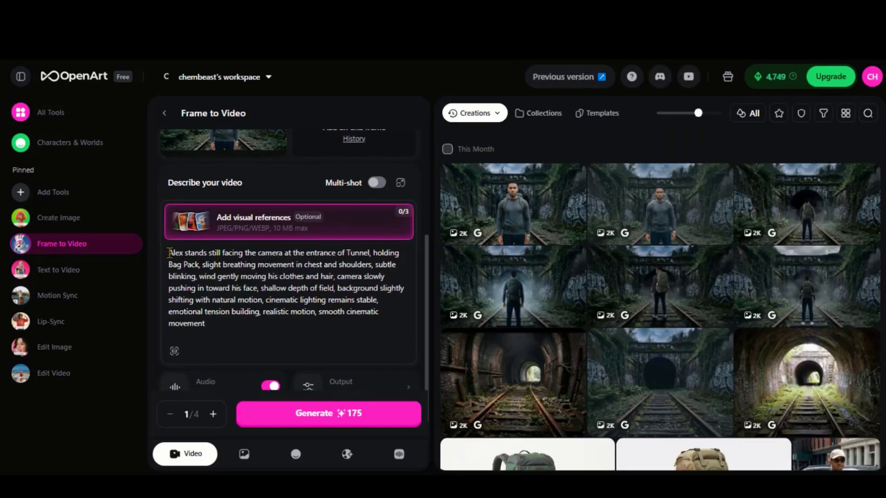
{"action": "left_click_drag", "start_coordinate": [168, 252], "coordinate": [256, 327]}
{"action": "left_click", "coordinate": [252, 326]}
Step: Set the video resolution to 1080p and generate one 5-second video with audio on
{"action": "scroll", "coordinate": [240, 302], "scroll_direction": "down", "scroll_amount": 1}
{"action": "left_click", "coordinate": [367, 373]}
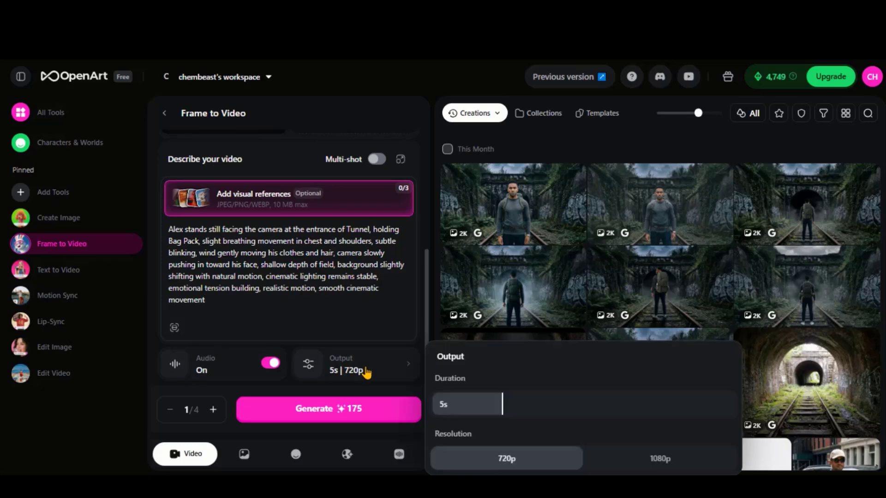
{"action": "left_click", "coordinate": [628, 463]}
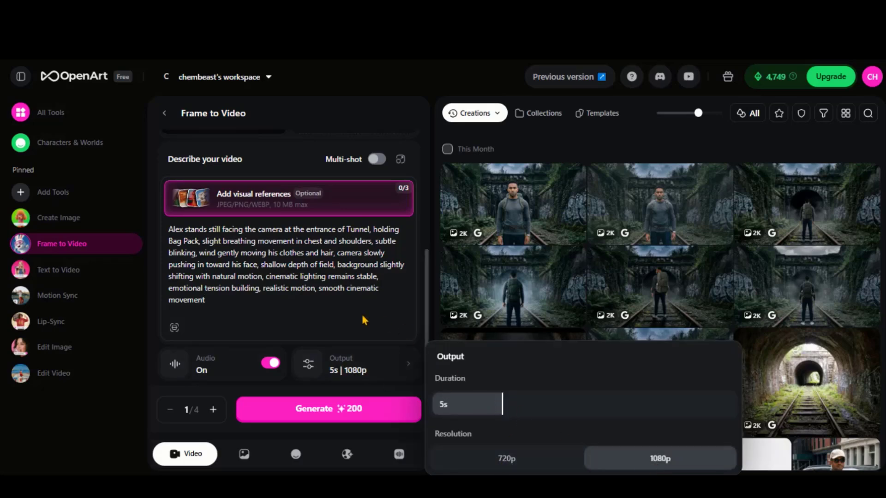
{"action": "left_click", "coordinate": [329, 409]}
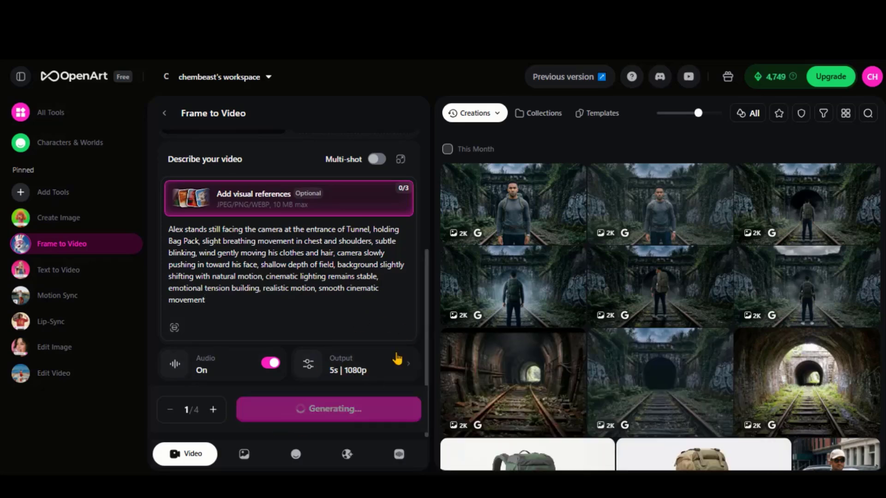
Step: Open the generated video of Alex at the tunnel entrance and save its final frame as an image
{"action": "left_click", "coordinate": [555, 346]}
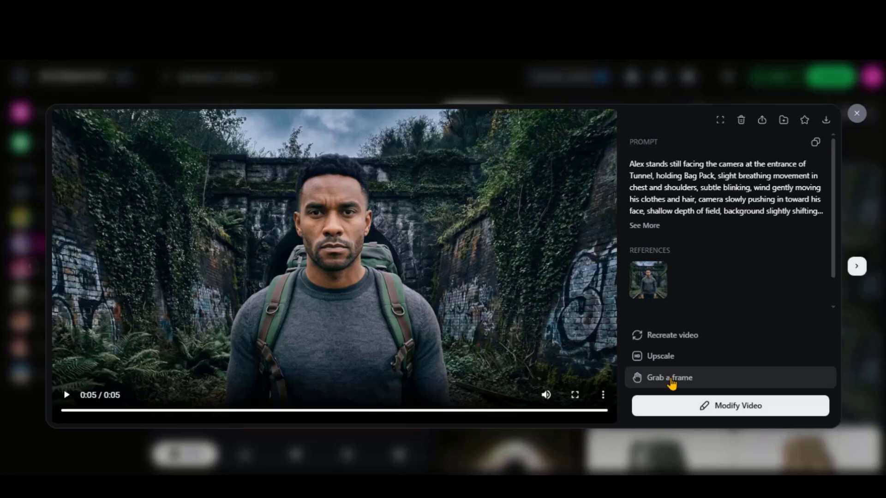
{"action": "left_click", "coordinate": [670, 379]}
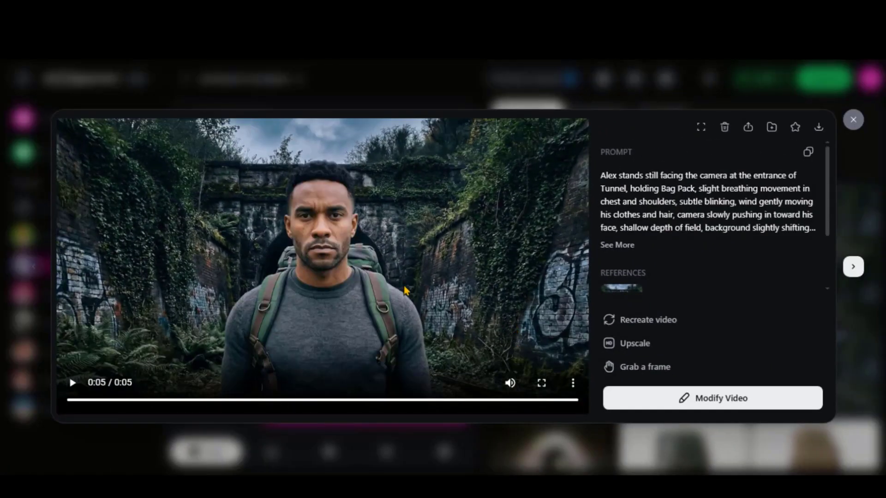
{"action": "right_click", "coordinate": [347, 261]}
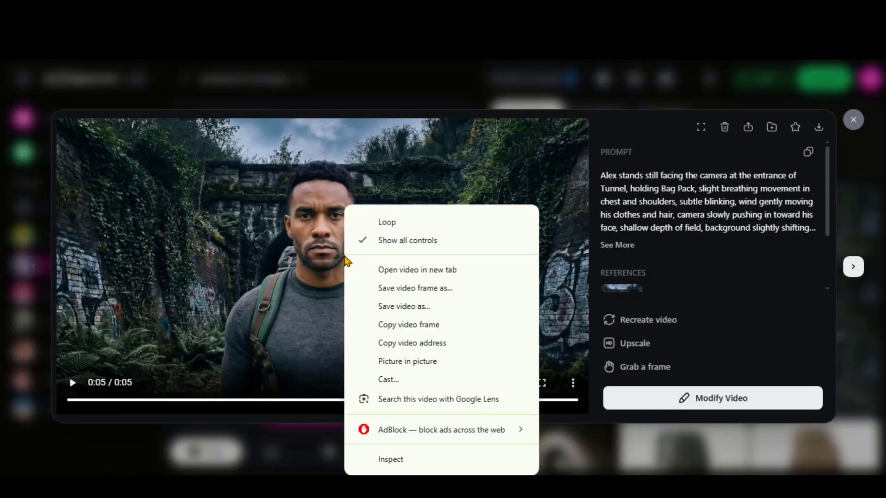
{"action": "left_click", "coordinate": [421, 289]}
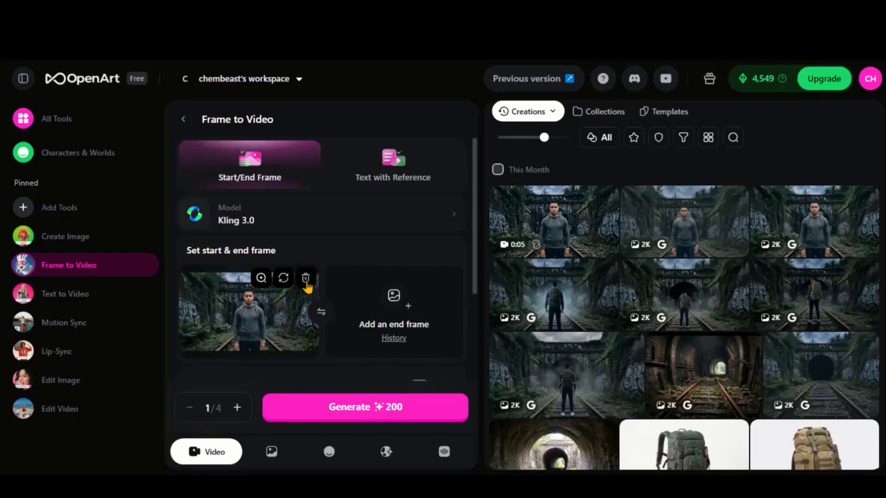
Step: Replace the current start frame with the saved final frame of the previous video
{"action": "left_click", "coordinate": [306, 279]}
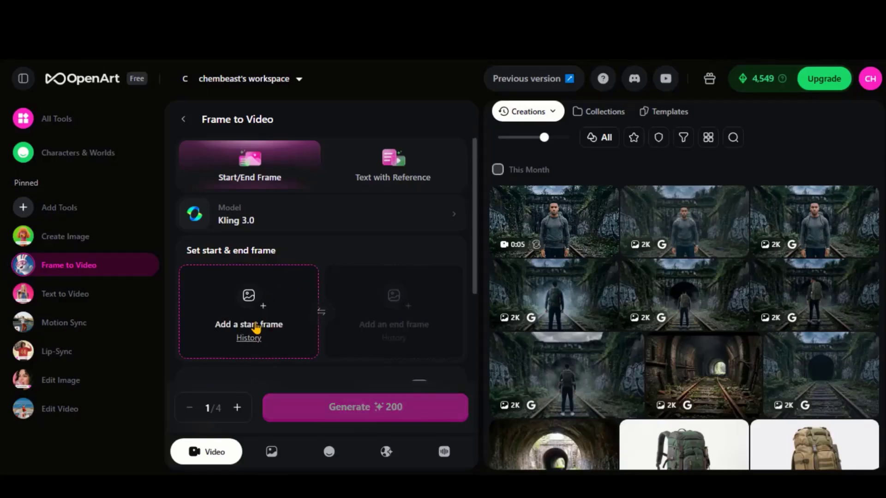
{"action": "scroll", "coordinate": [256, 325], "scroll_direction": "down", "scroll_amount": 4}
{"action": "scroll", "coordinate": [257, 319], "scroll_direction": "up", "scroll_amount": 4}
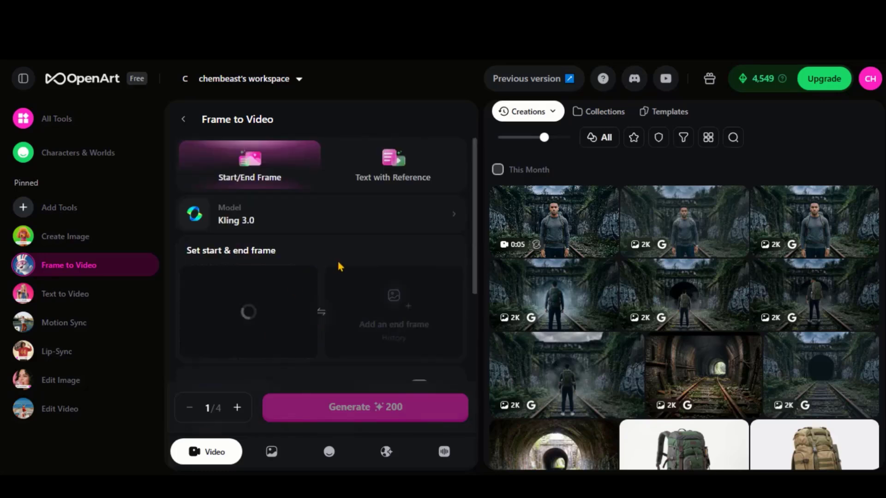
Step: Replace the video prompt with Alex breaking eye contact, slowly turning his head toward Tunnel, shoulders following, camera moving from push-in to a slight side arc
{"action": "scroll", "coordinate": [246, 321], "scroll_direction": "down", "scroll_amount": 4}
{"action": "key", "text": "ctrl+a"}
{"action": "key", "text": "BackSpace"}
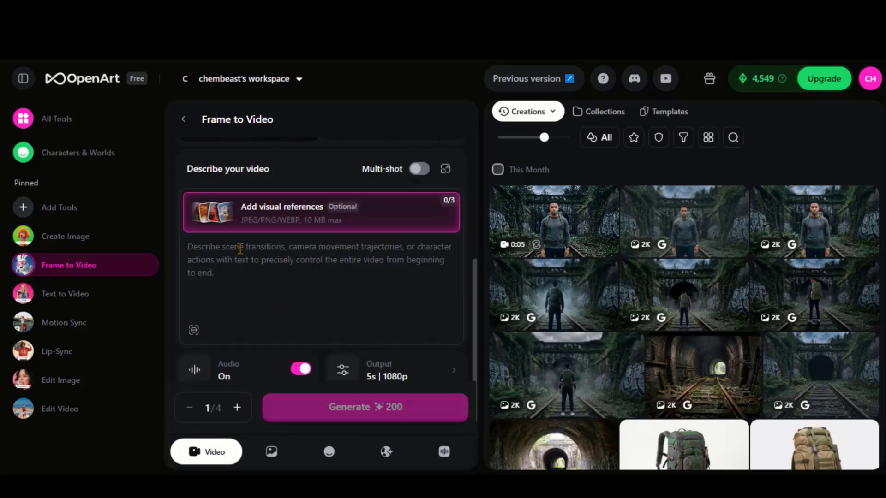
{"action": "type", "text": "From the close-up position, Alex breaks eye contact with the camera and slowly turns his head toward Tunnel, his expression shifting from direct engagement to focused curiosity, then his shoulders follow as he begins turning his body, Bag Pack straps subtly shifting with movement, camera smoothly transitions from push-in to a slight side arc, maintaining close distance, lighting gradually dims as his face turns away from the light source, natural motion, no sudden cuts, cinematic continuity"}
Step: Set the output resolution to 720p and generate the 8-second head-turn video with audio on
{"action": "left_click", "coordinate": [406, 358]}
{"action": "left_click", "coordinate": [560, 454]}
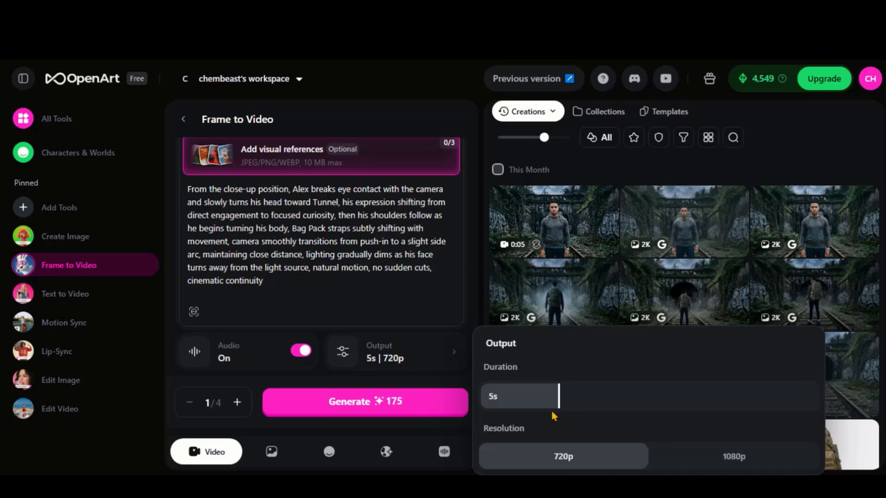
{"action": "left_click", "coordinate": [401, 412]}
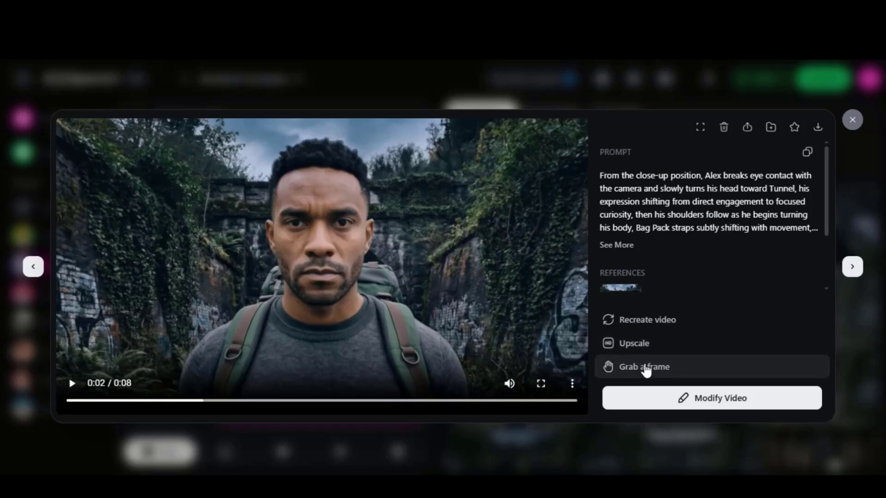
Step: Grab the head-turn video's frame at 8.0 seconds as the start frame for a new video and choose the Kling 3.0 model
{"action": "left_click", "coordinate": [645, 369]}
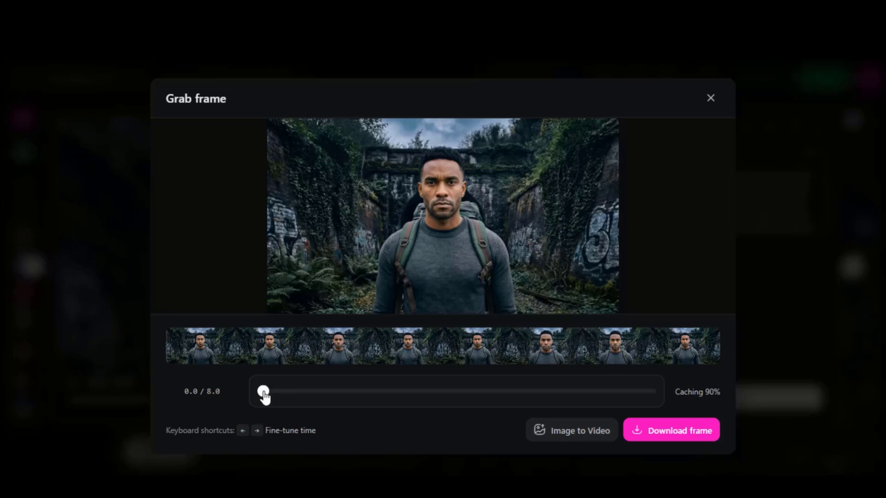
{"action": "left_click_drag", "start_coordinate": [264, 393], "coordinate": [743, 399]}
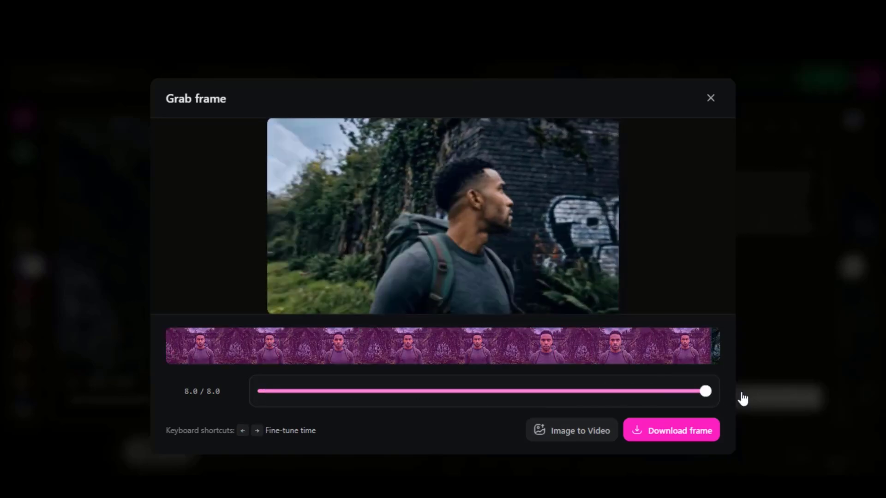
{"action": "left_click", "coordinate": [550, 432]}
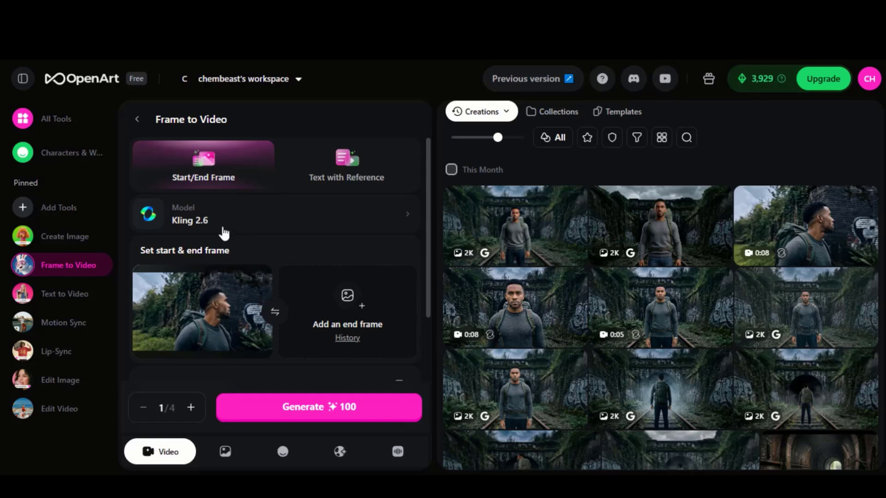
{"action": "left_click", "coordinate": [263, 226]}
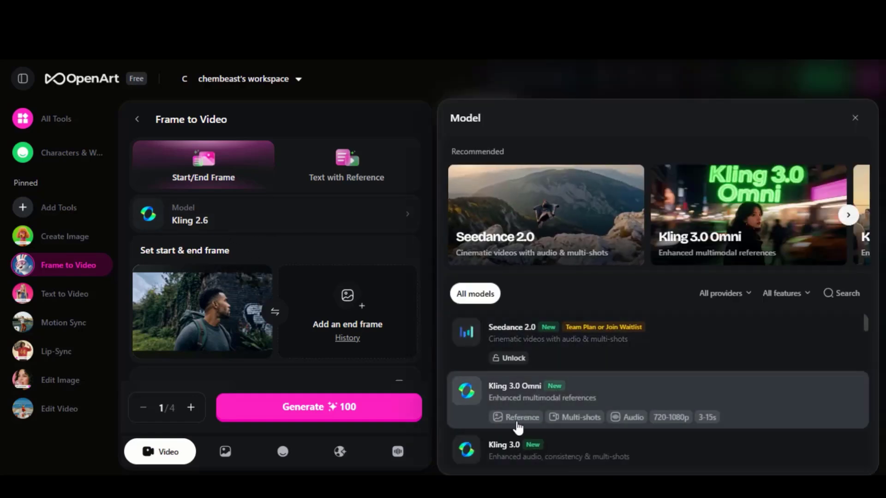
{"action": "left_click", "coordinate": [507, 450]}
Step: Enter a video prompt of Alex completing his turn toward Tunnel and taking slow steps forward, camera following slightly behind and to the side
{"action": "scroll", "coordinate": [434, 250], "scroll_direction": "down", "scroll_amount": 6}
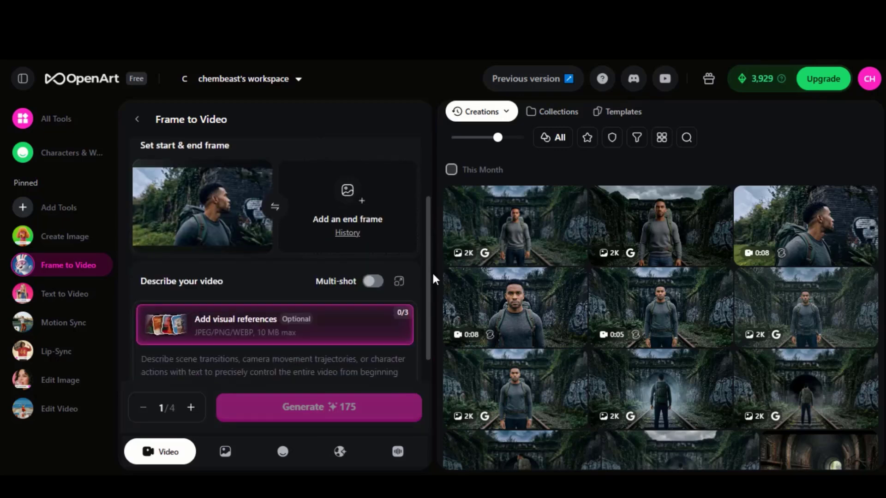
{"action": "type", "text": "Alex completes his turn fully toward Tunnel and takes his first slow steps forward, camera now positioned slightly behind and to the side, smoothly following him, Bag Pack moving naturally with each step, depth of field adjusts as background becomes darker, light from entrance begins to fall behind him, fog subtly visible ahead, motion remains steady and grounded, seamless continuation from previous movement"}
{"action": "scroll", "coordinate": [323, 342], "scroll_direction": "down", "scroll_amount": 1}
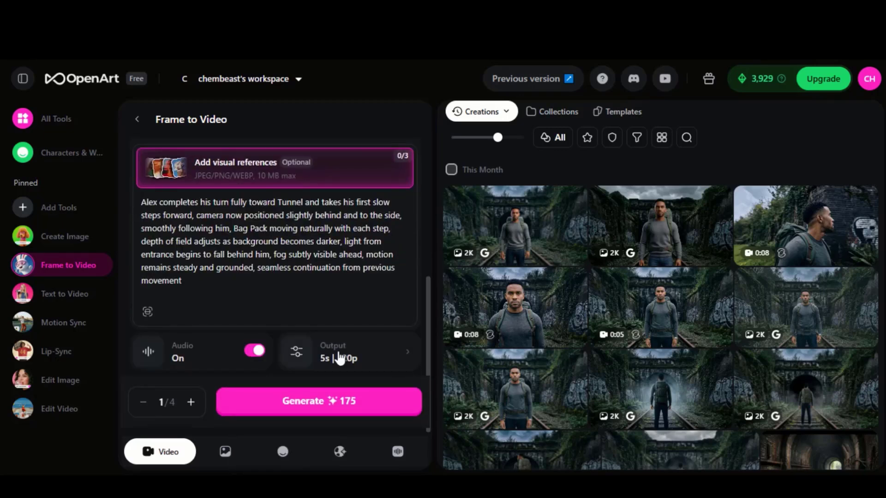
Step: Set the duration to 8 seconds, generate the 720p video with audio on, and open the resulting clip
{"action": "left_click", "coordinate": [340, 359]}
{"action": "left_click_drag", "start_coordinate": [513, 401], "coordinate": [589, 404]}
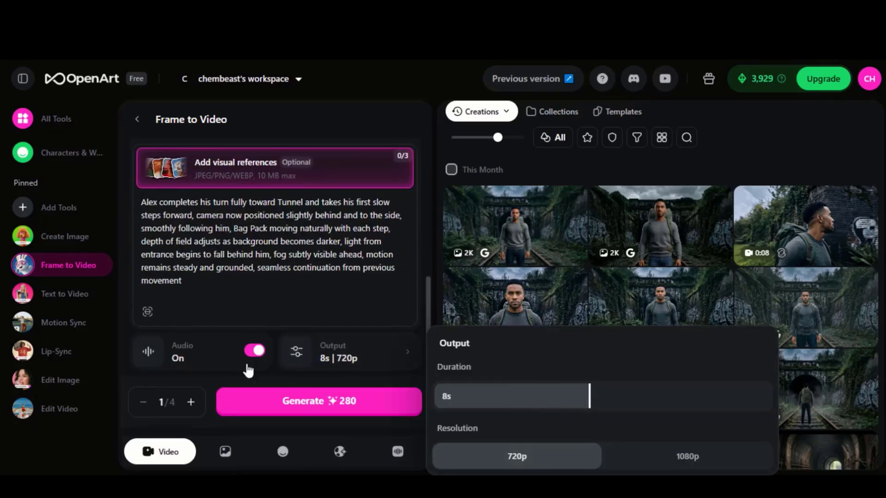
{"action": "left_click", "coordinate": [345, 406]}
{"action": "left_click", "coordinate": [502, 224]}
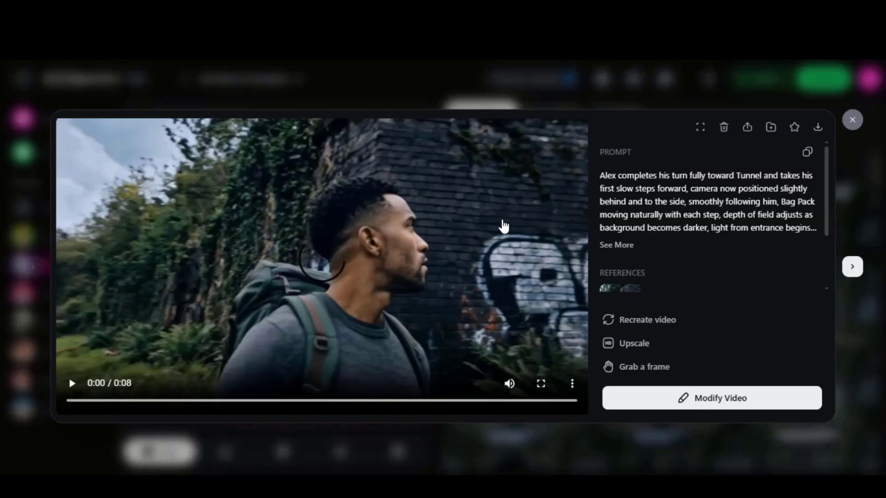